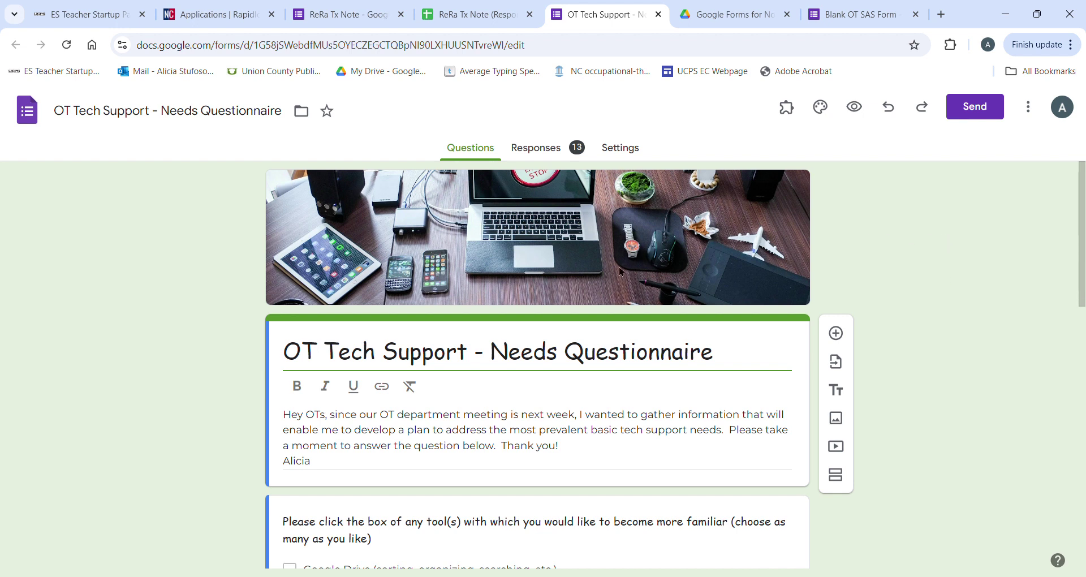
# Step: Review the OT Tech Support - Needs Questionnaire from its introduction through the tool checkboxes to the Comments question
pyautogui.scroll(-5, 615, 276)
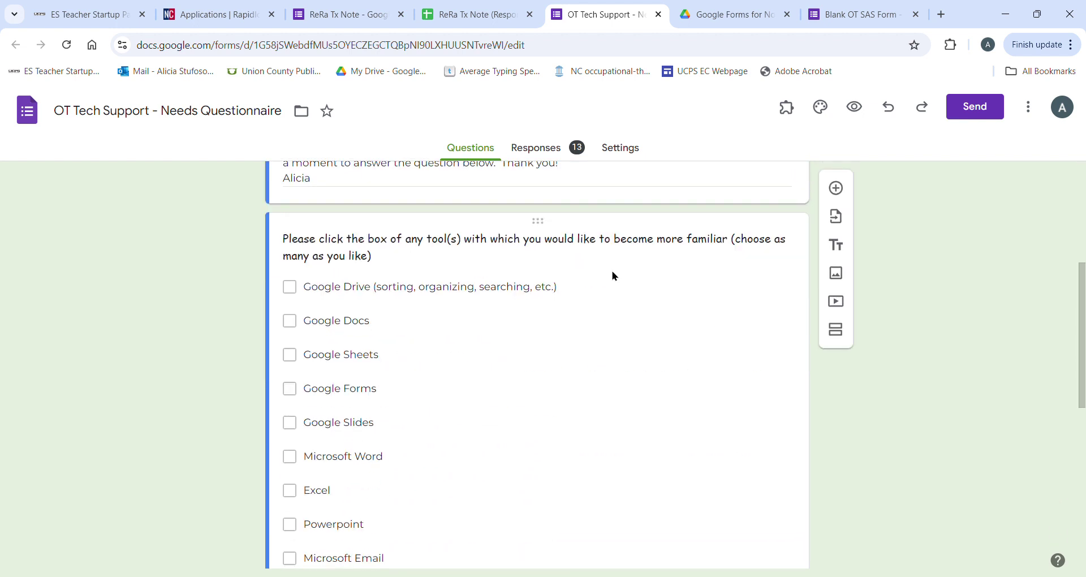
pyautogui.scroll(5, 615, 276)
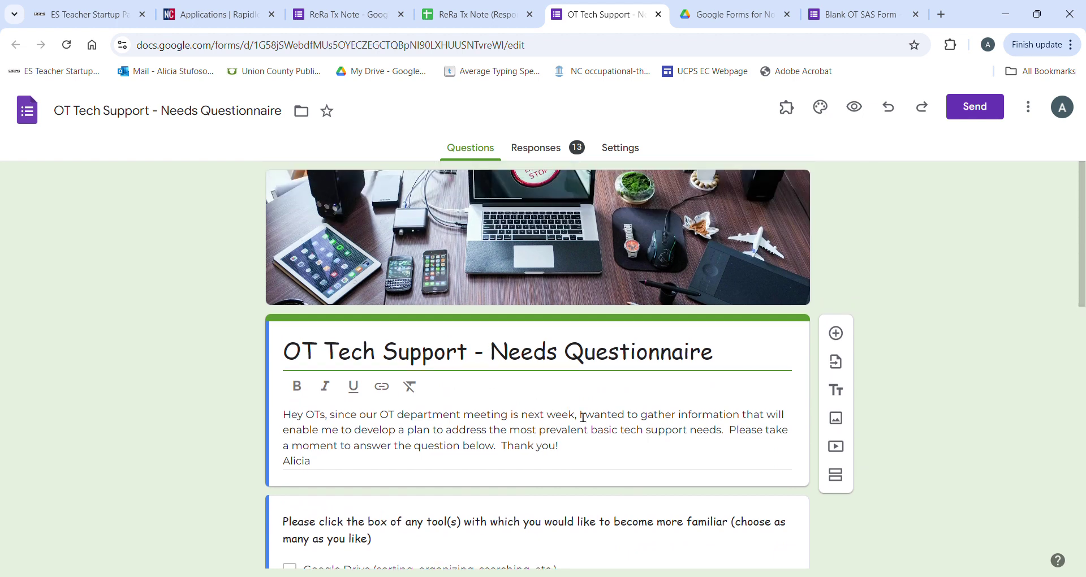
pyautogui.scroll(-12, 618, 385)
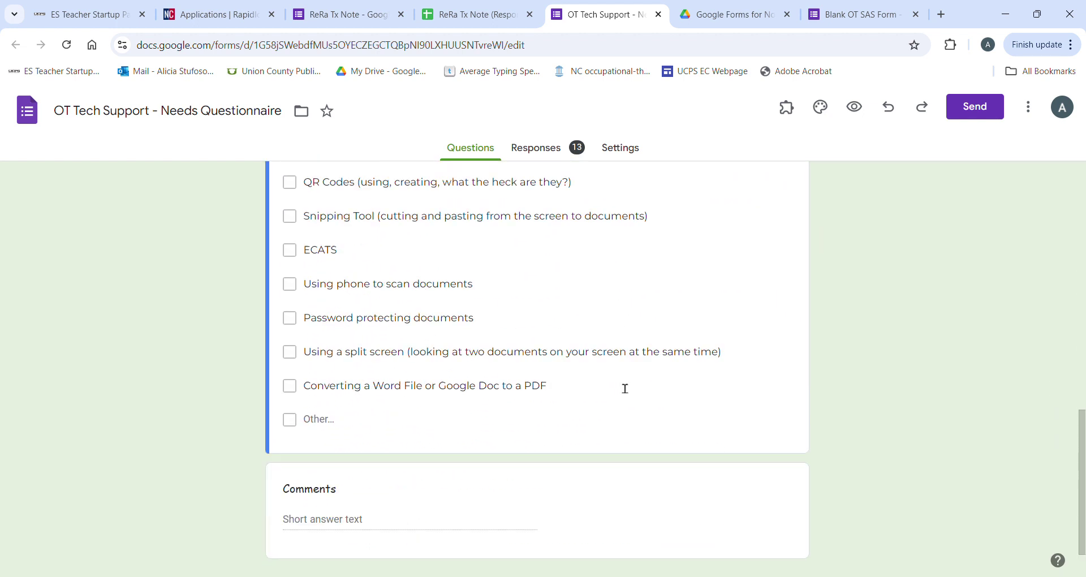
pyautogui.scroll(6, 619, 385)
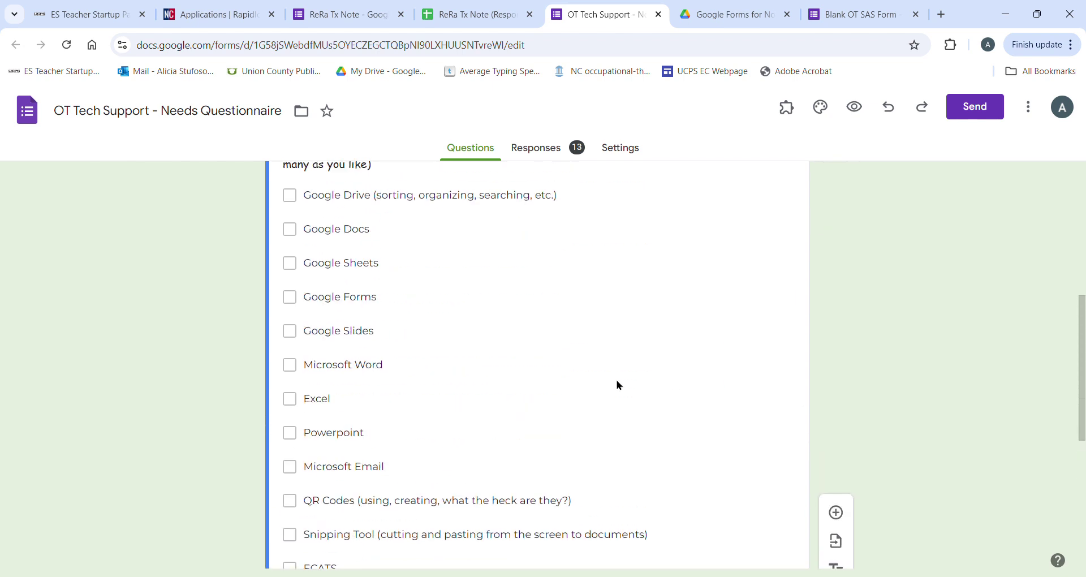
pyautogui.scroll(7, 618, 385)
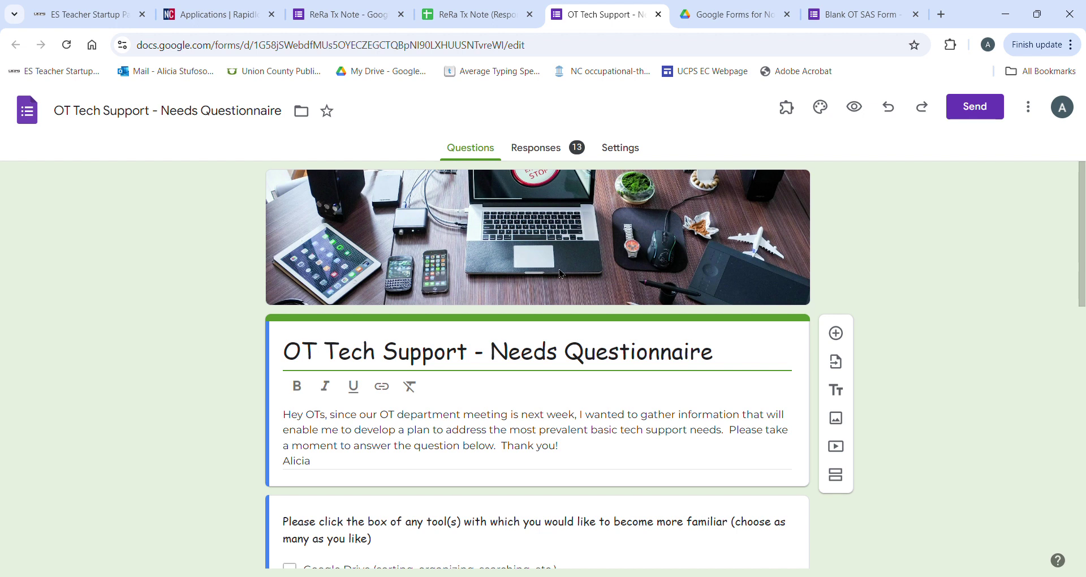
# Step: Switch to the Blank OT SAS Form and open its respondent preview
pyautogui.click(845, 14)
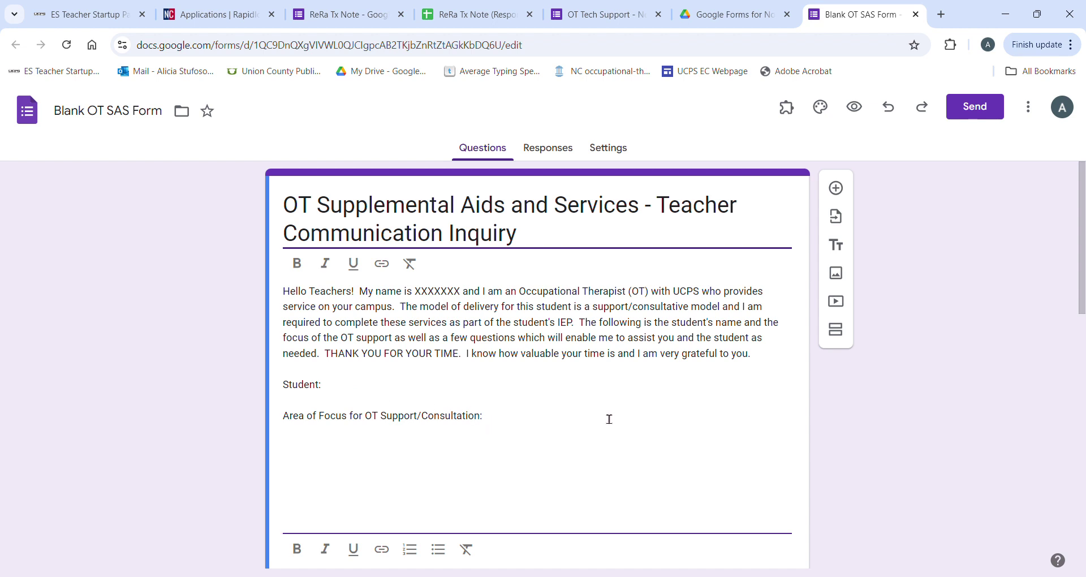
pyautogui.scroll(-4, 609, 418)
pyautogui.scroll(4, 601, 414)
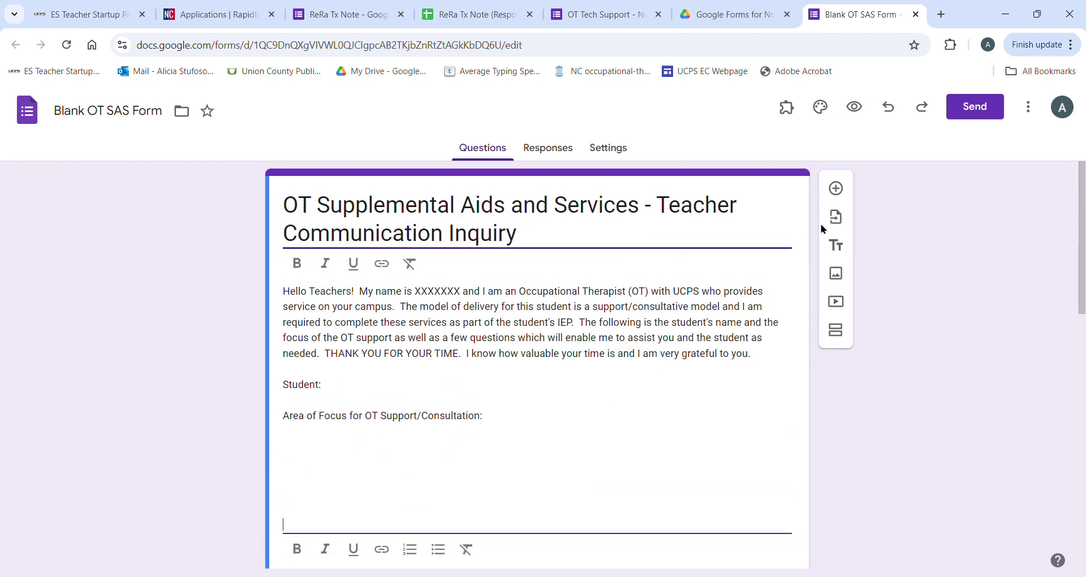
pyautogui.click(856, 115)
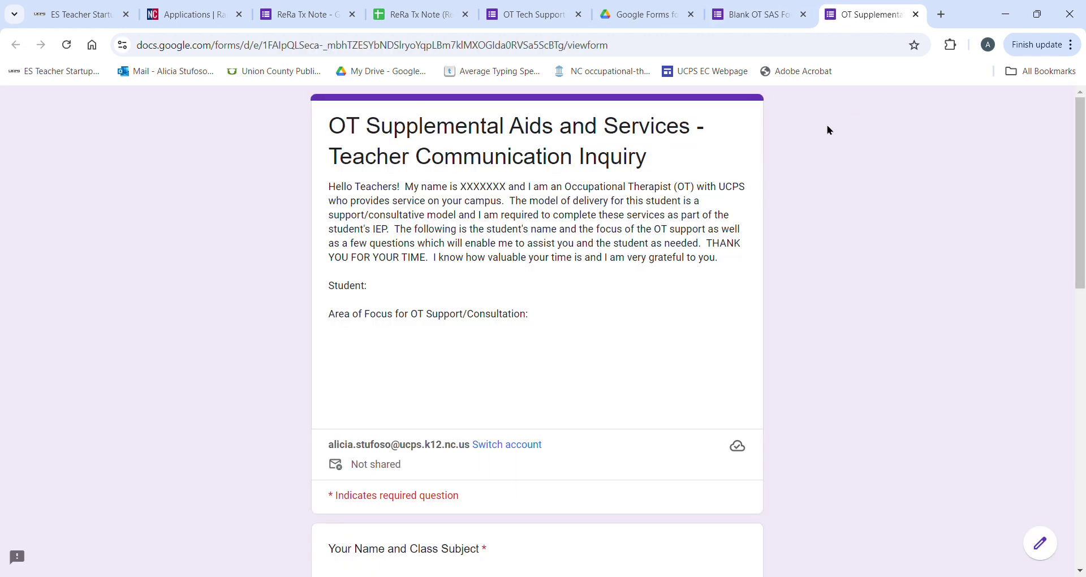
# Step: Examine the previewed teacher inquiry from its introduction through questions 1 to 2a, down to the form's submission
pyautogui.scroll(-1, 463, 201)
pyautogui.scroll(-1, 462, 200)
pyautogui.scroll(2, 414, 219)
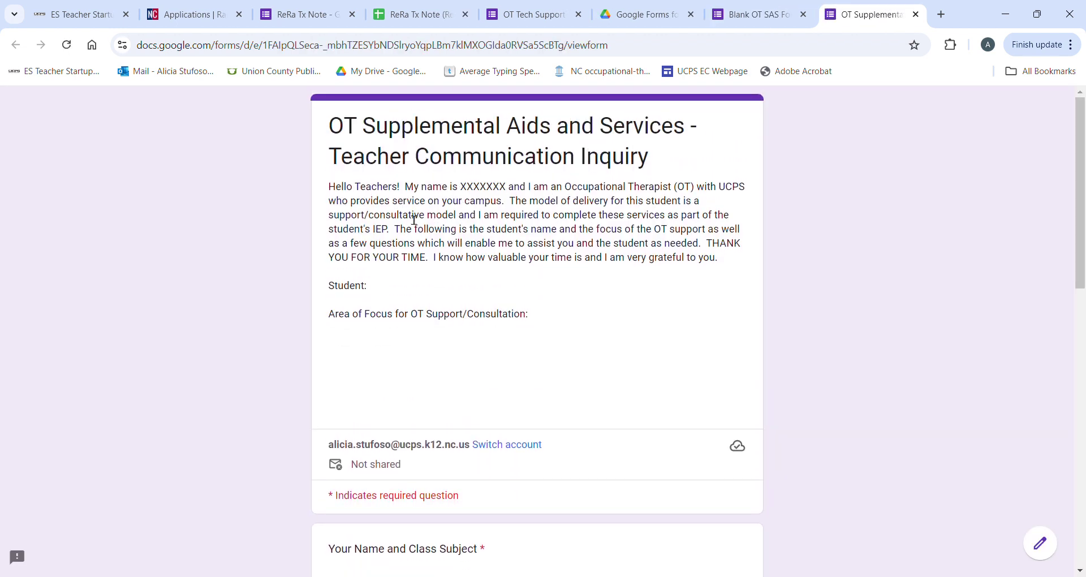
pyautogui.scroll(-6, 446, 346)
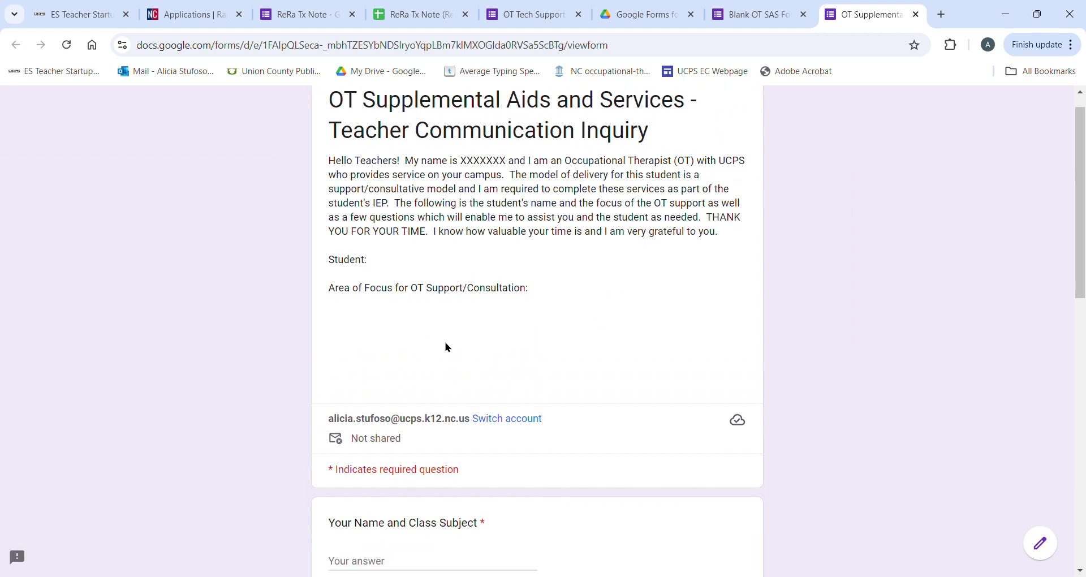
pyautogui.scroll(-1, 447, 347)
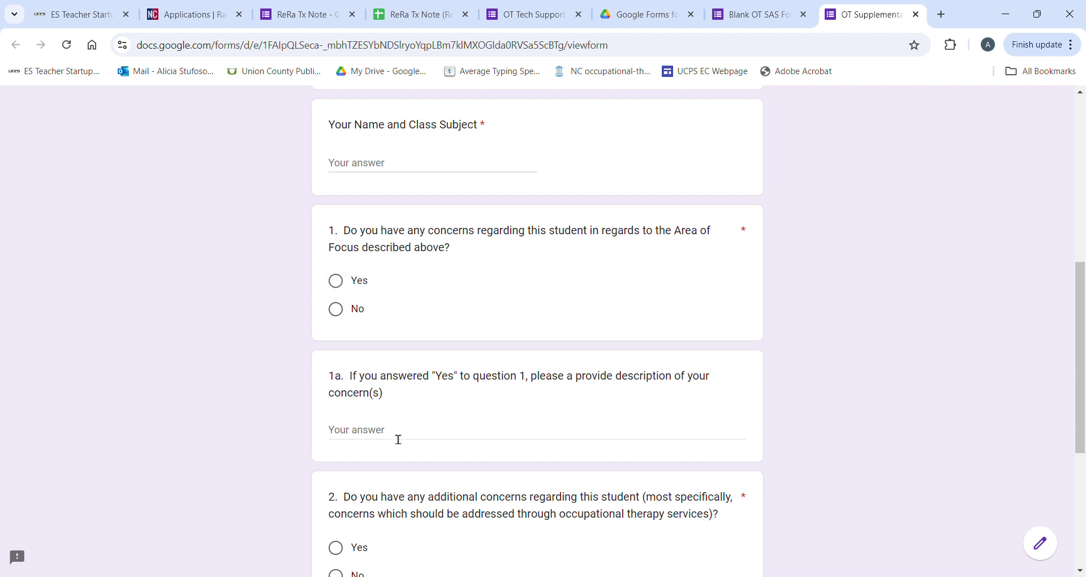
pyautogui.scroll(-4, 393, 447)
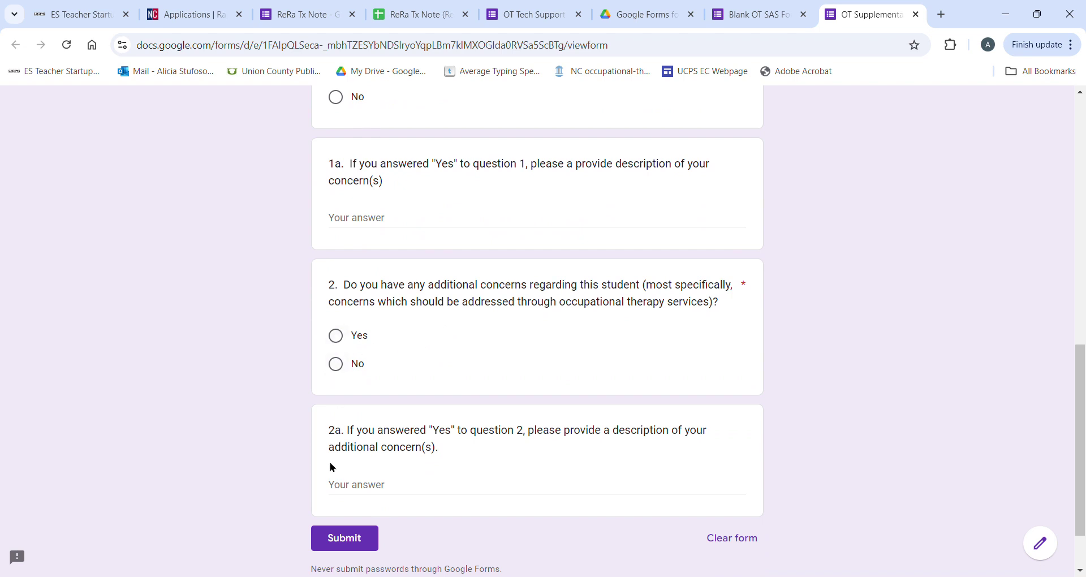
pyautogui.click(341, 547)
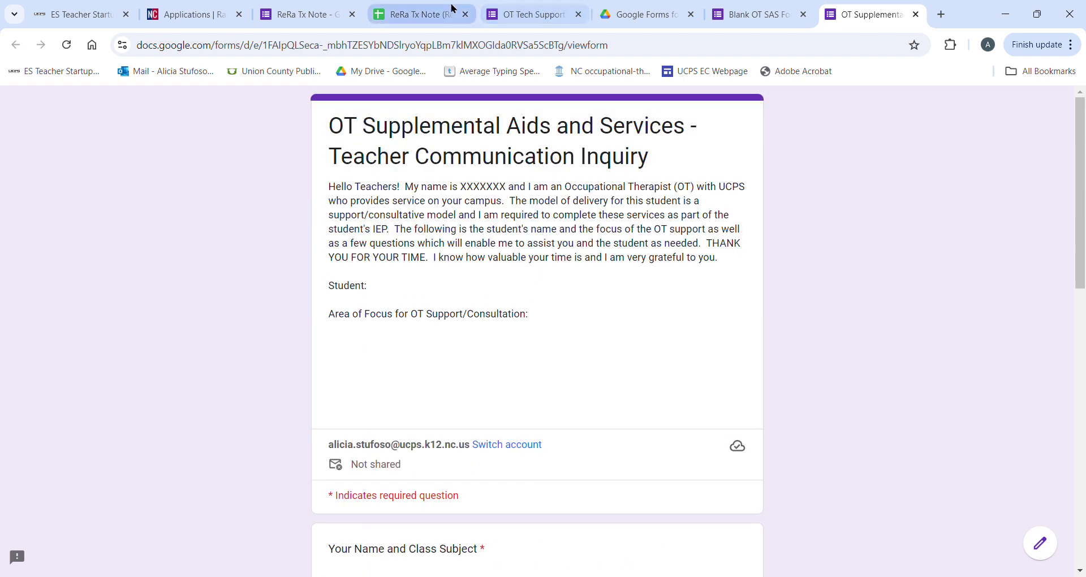
# Step: Return to the Blank OT SAS Form editor and view its responses
pyautogui.click(756, 13)
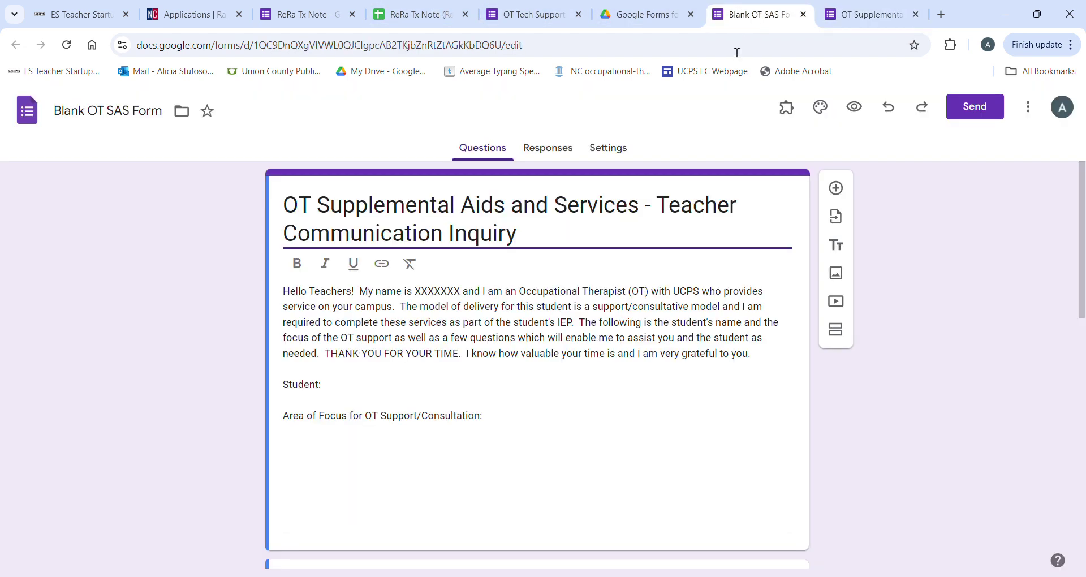
pyautogui.click(559, 154)
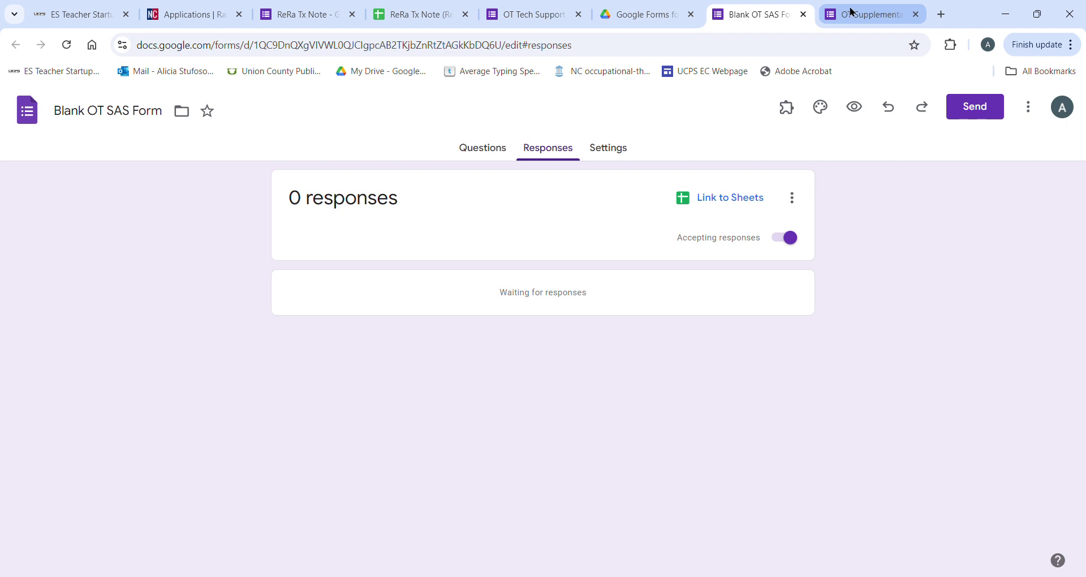
# Step: Open the ReRa Tx Note form and examine its first two sections through the "Who was present" question's options
pyautogui.click(321, 15)
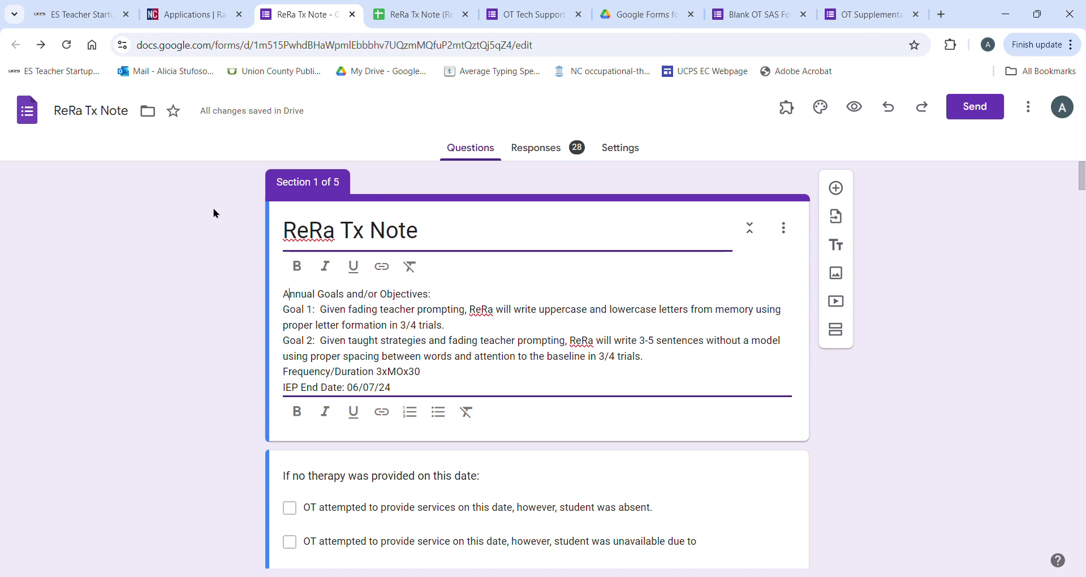
pyautogui.scroll(-9, 477, 220)
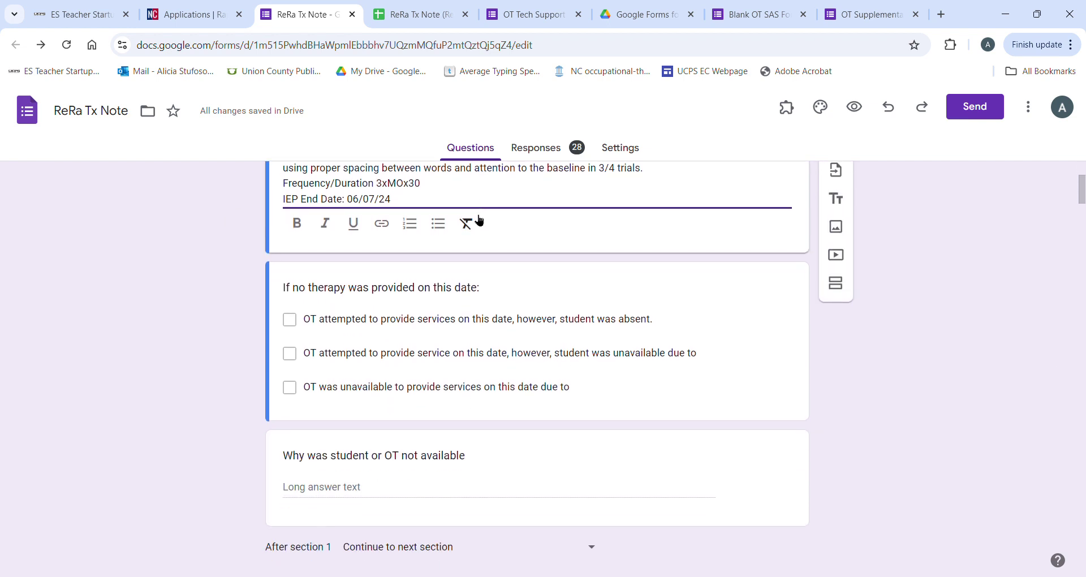
pyautogui.scroll(-3, 483, 224)
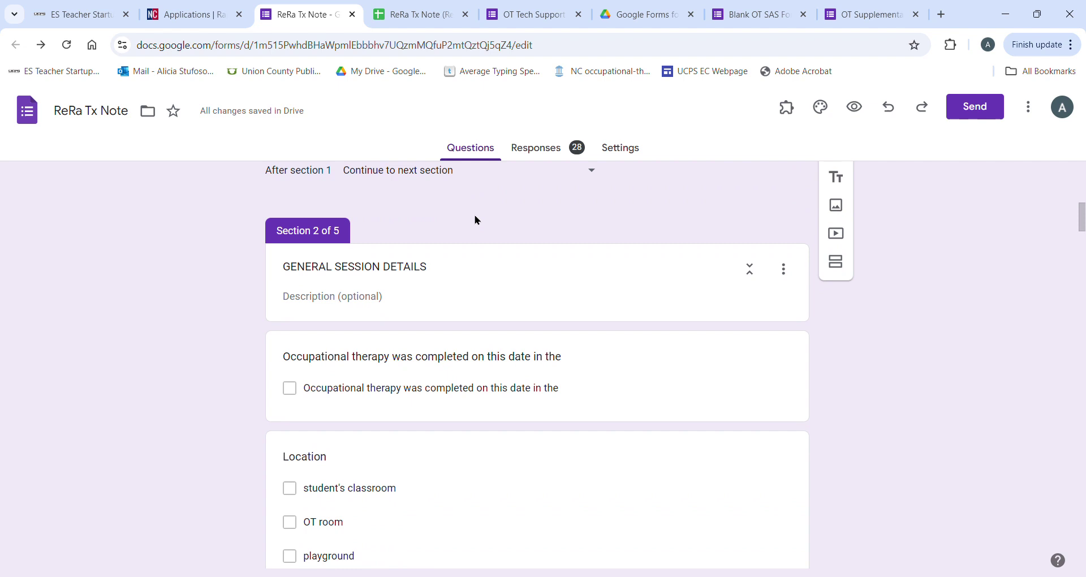
pyautogui.scroll(-4, 477, 220)
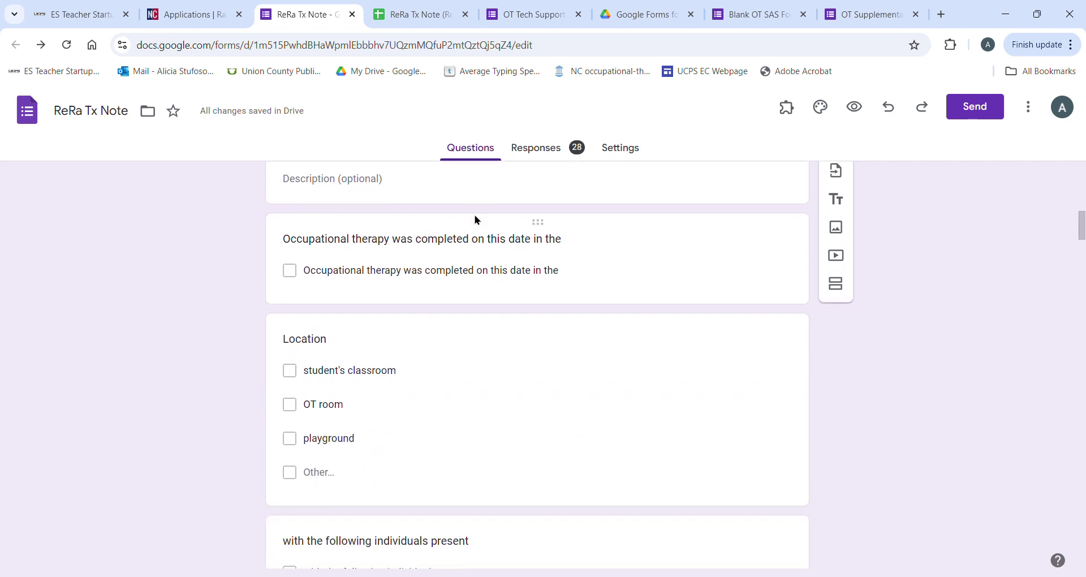
pyautogui.scroll(-3, 477, 220)
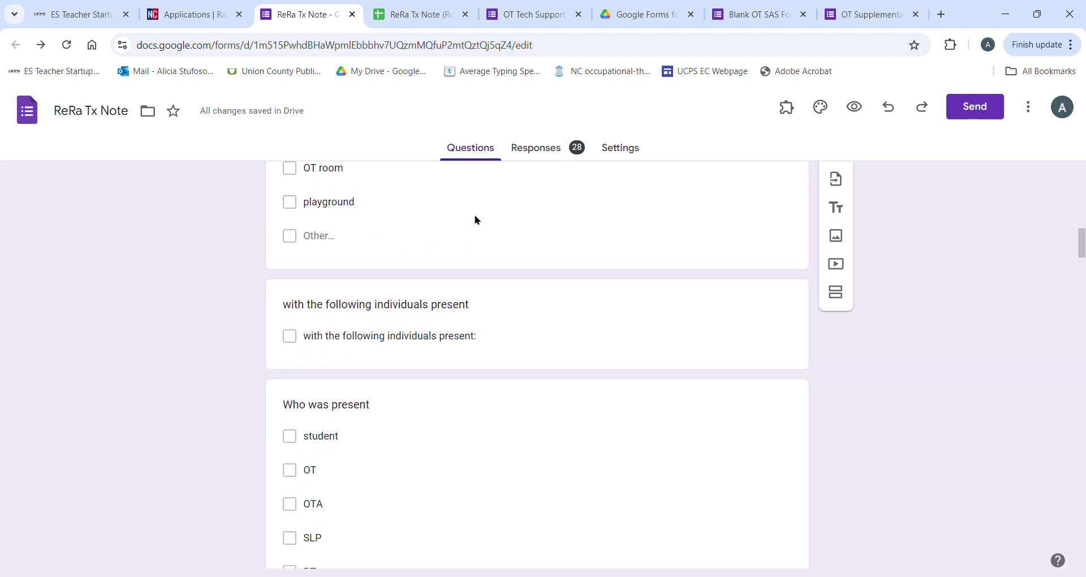
pyautogui.scroll(-2, 476, 220)
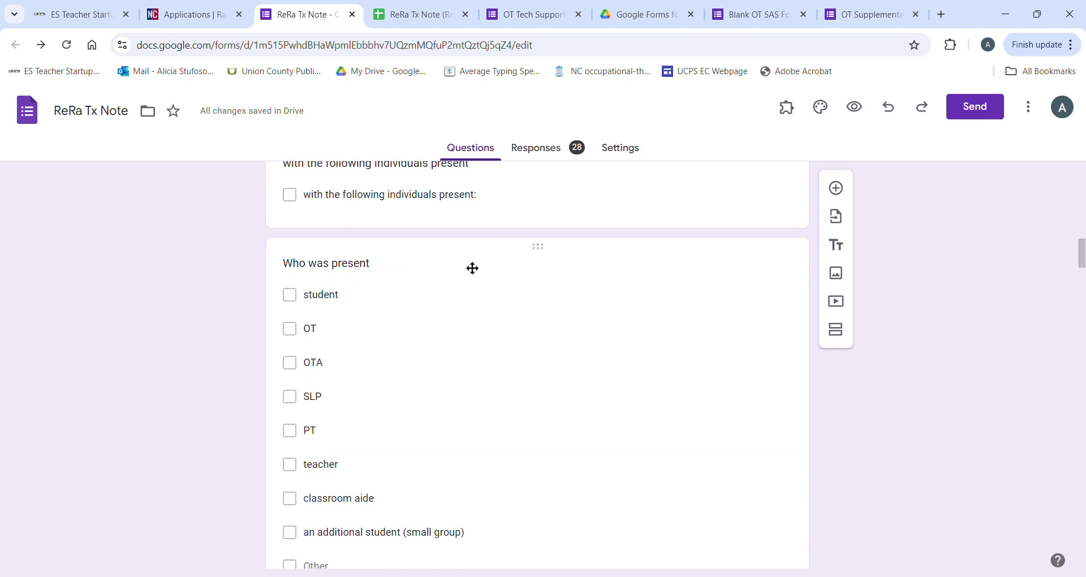
pyautogui.click(319, 301)
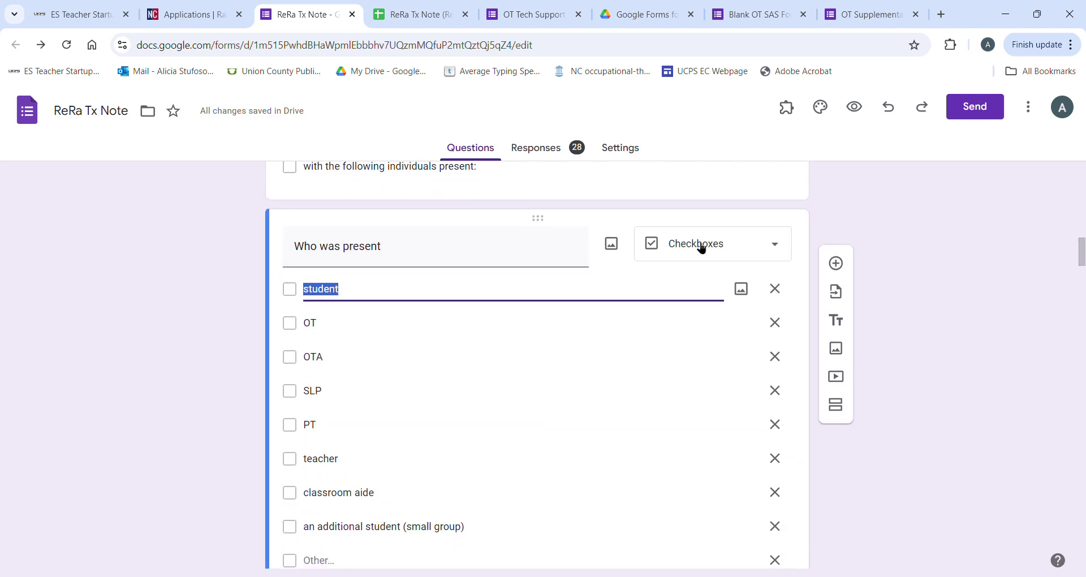
# Step: Preview the ReRa Tx Note form and advance past the no-therapy questions to the General Session Details section
pyautogui.click(856, 109)
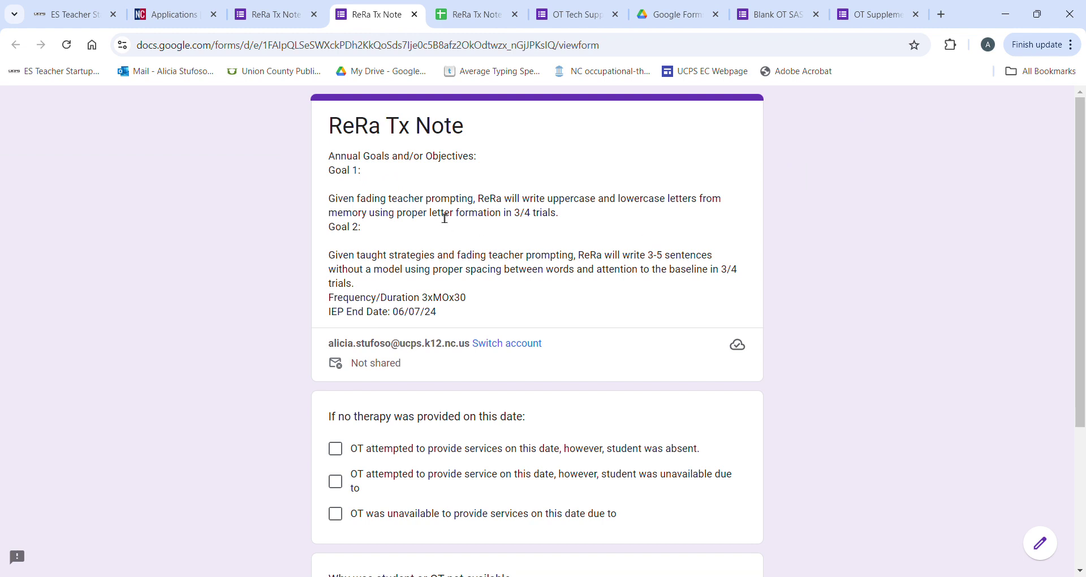
pyautogui.scroll(-4, 444, 218)
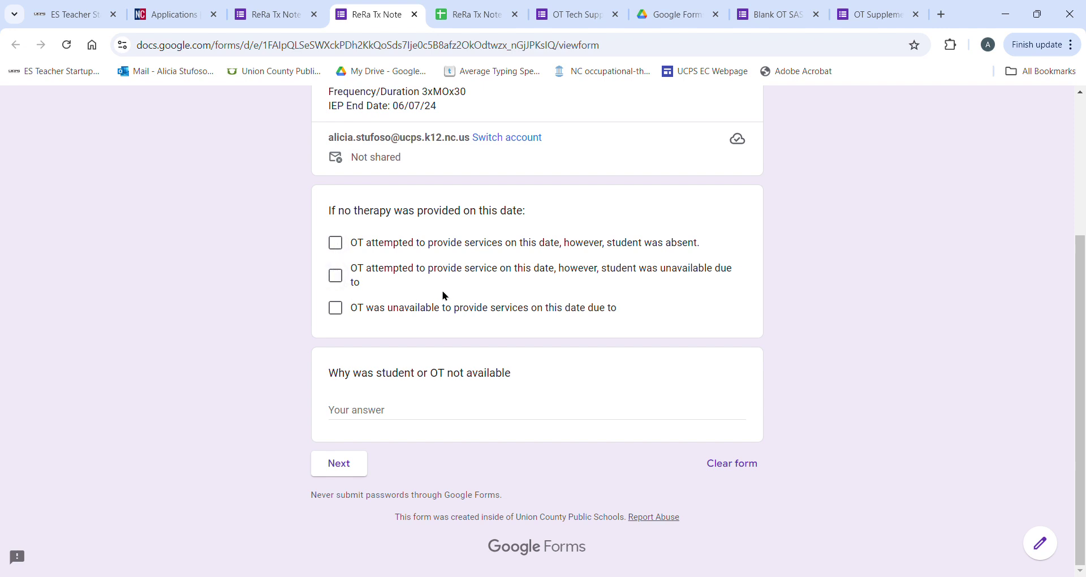
pyautogui.click(356, 468)
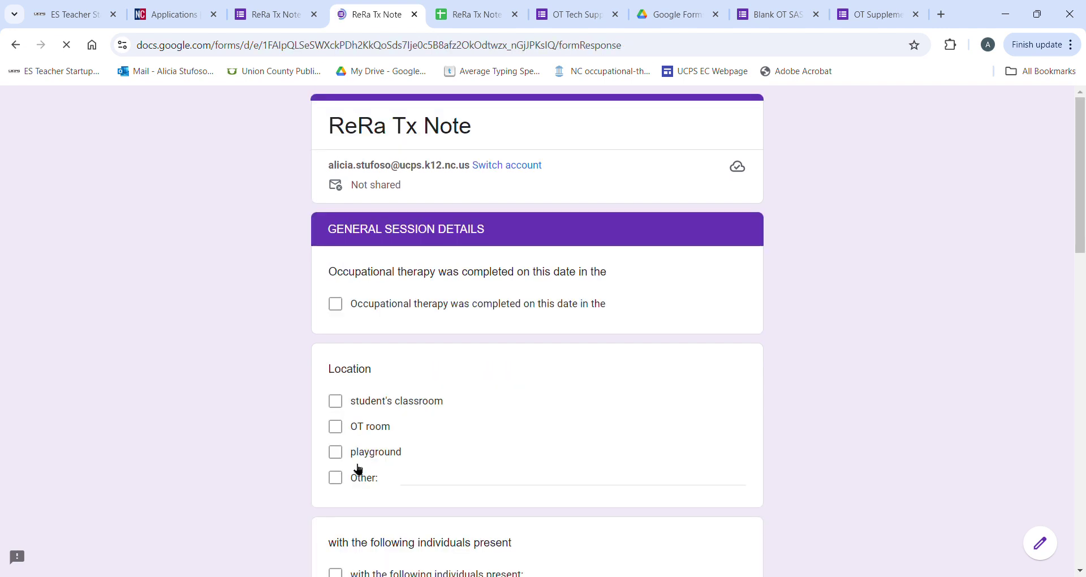
# Step: Review the location, individuals present and skills addressed questions, and advance to the Goal 1 section
pyautogui.scroll(-3, 509, 331)
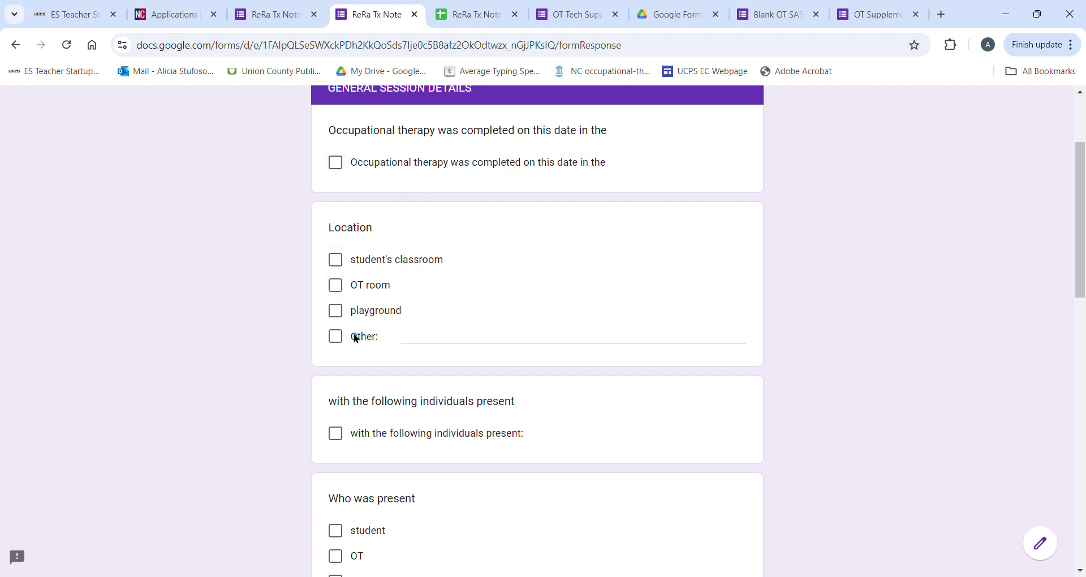
pyautogui.scroll(-5, 473, 258)
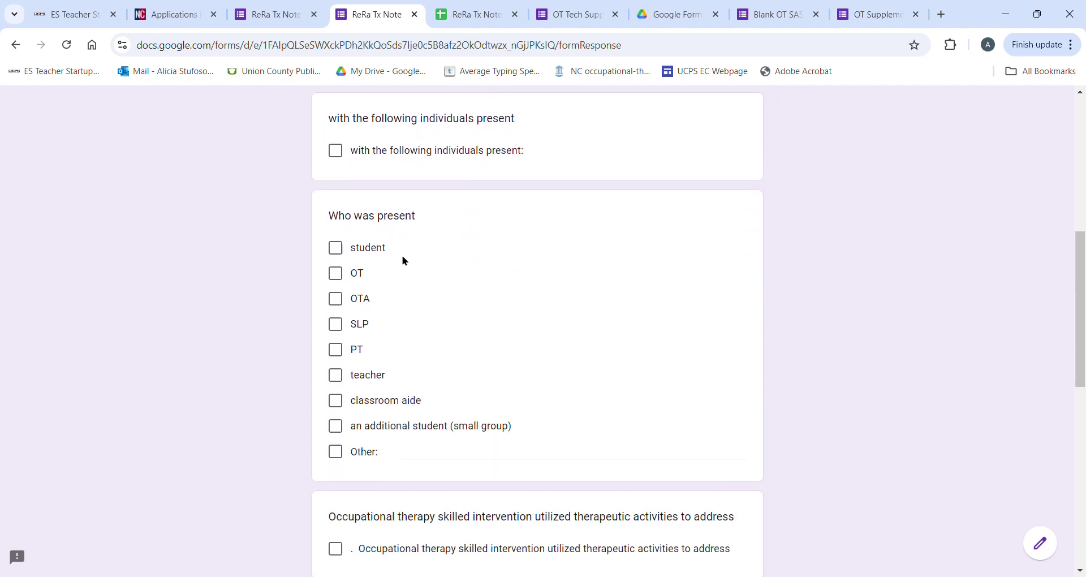
pyautogui.scroll(-5, 443, 270)
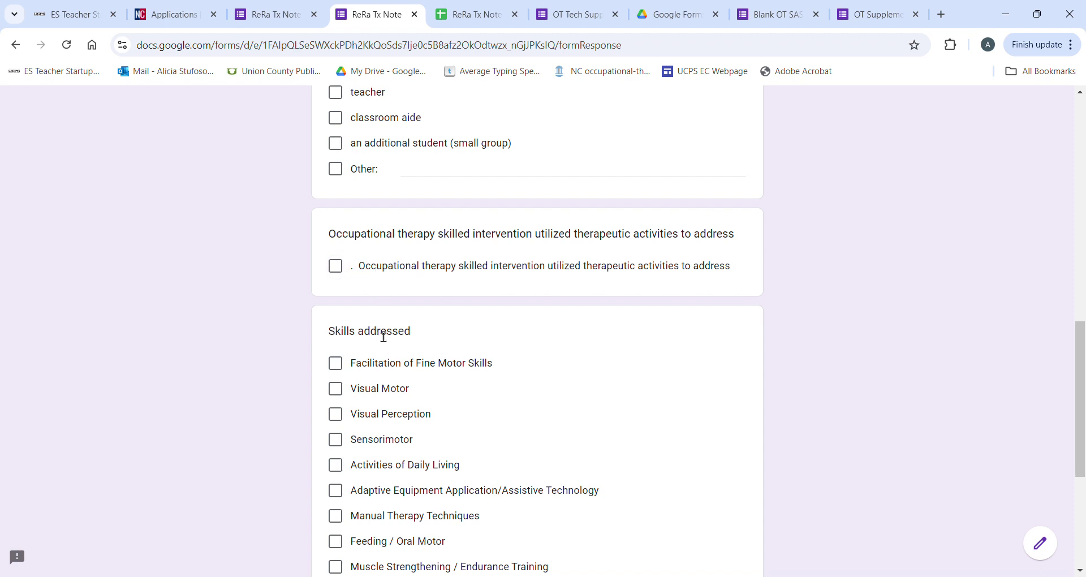
pyautogui.scroll(-5, 383, 337)
pyautogui.click(412, 469)
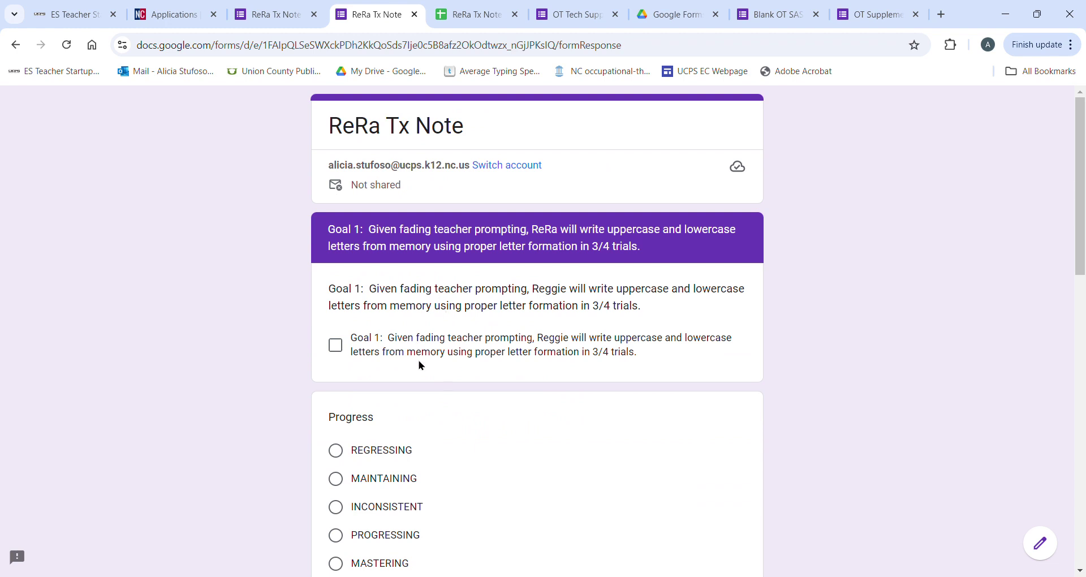
# Step: Review the Goal 1 progress, therapeutic activities, materials and treatment results questions, and advance to the Goal 2 section
pyautogui.scroll(-4, 421, 365)
pyautogui.scroll(3, 432, 235)
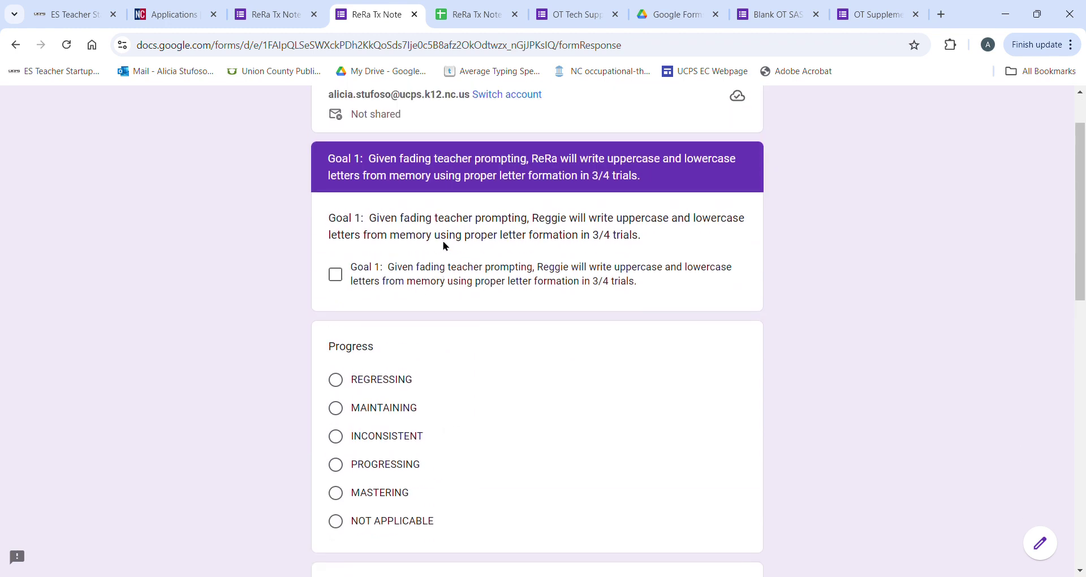
pyautogui.scroll(-3, 410, 339)
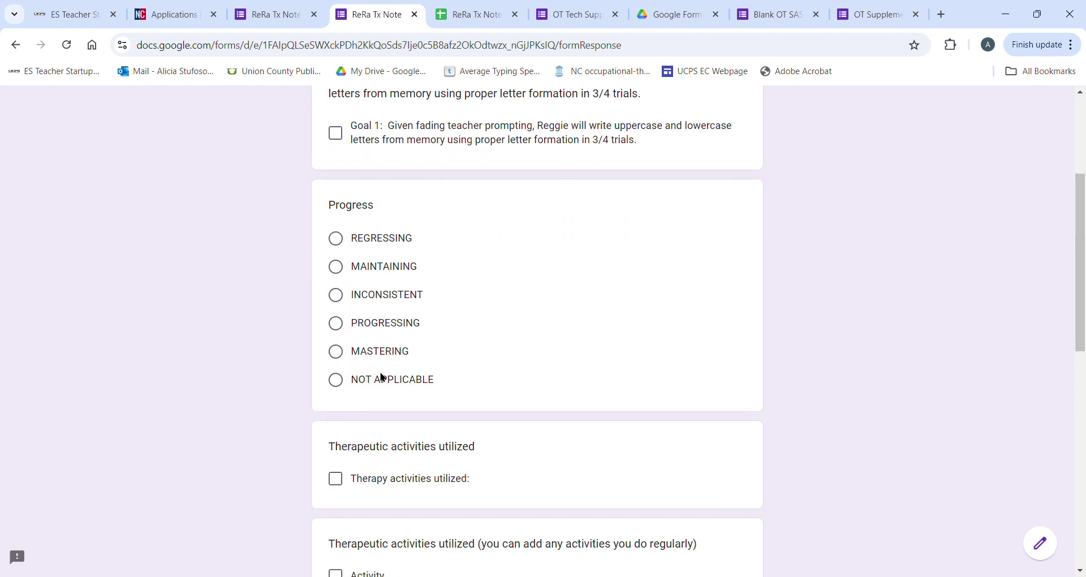
pyautogui.scroll(-3, 476, 330)
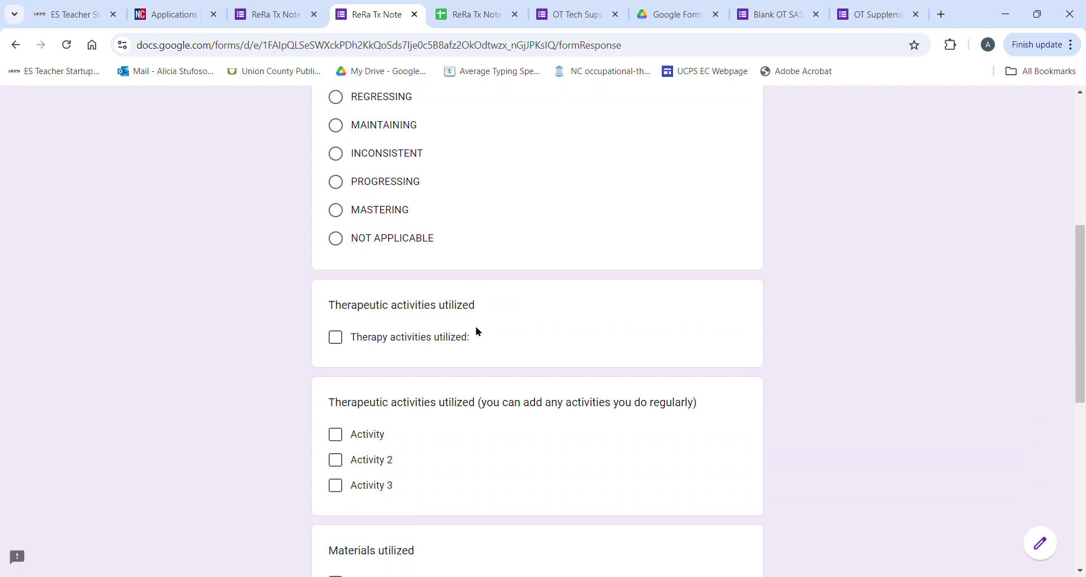
pyautogui.scroll(-3, 478, 331)
pyautogui.scroll(-4, 478, 331)
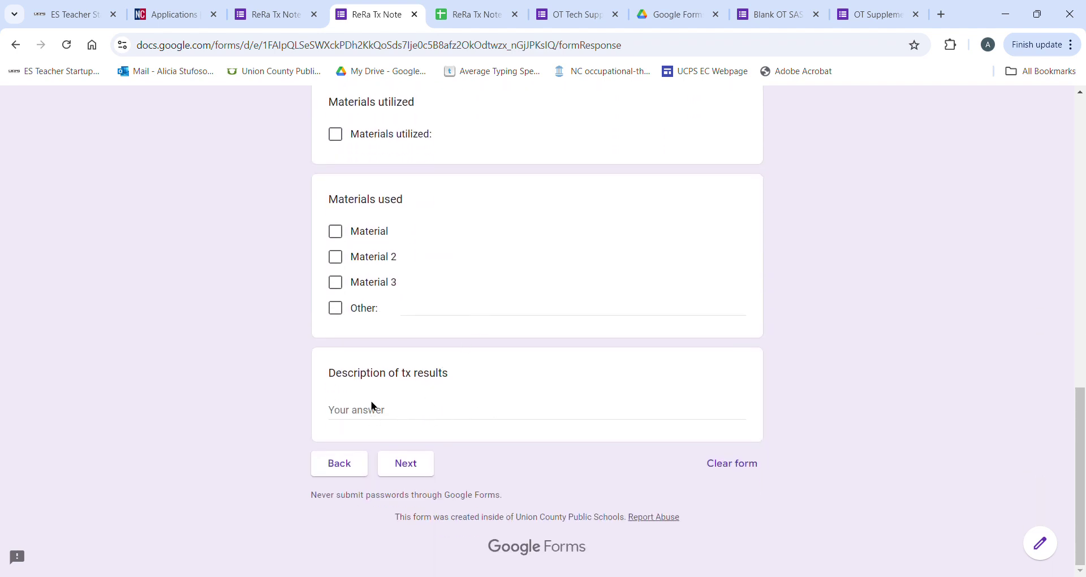
pyautogui.click(421, 473)
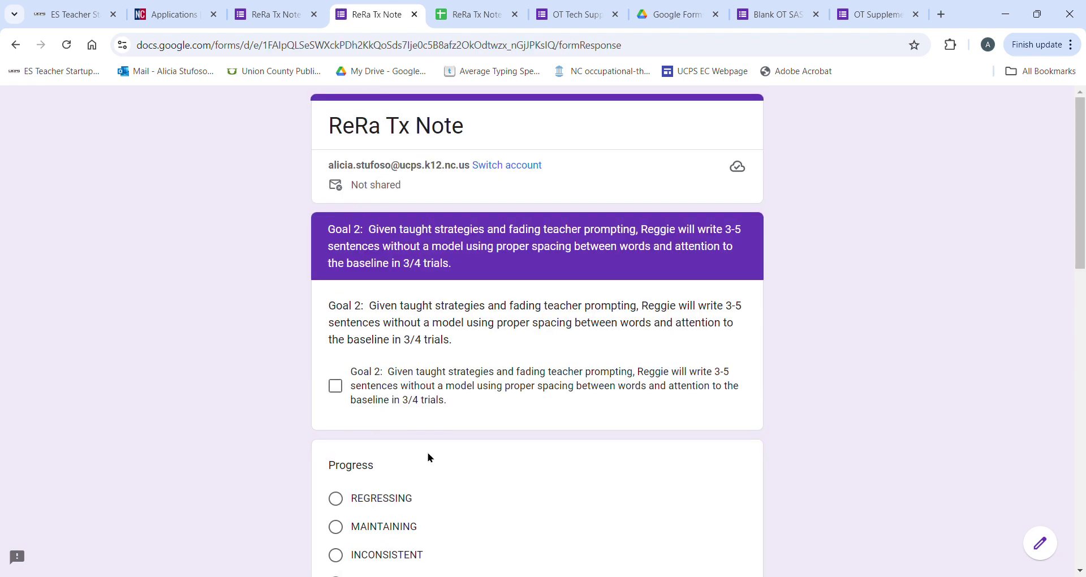
# Step: Review the Goal 2 questions, then advance to the Plan for Next Session section and examine its questions through Plan outcome
pyautogui.scroll(-10, 433, 448)
pyautogui.scroll(-4, 435, 450)
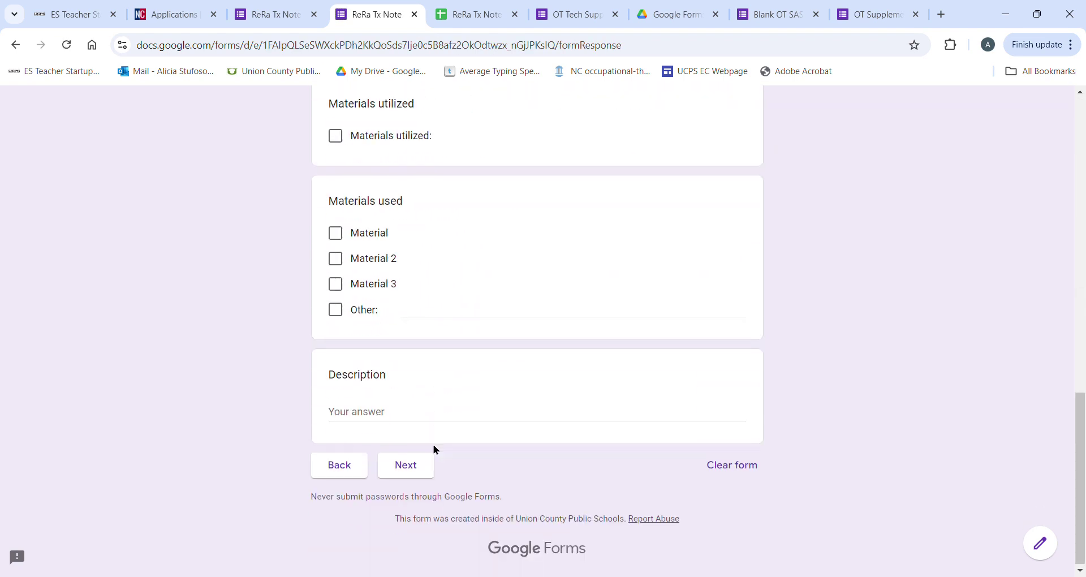
pyautogui.click(418, 470)
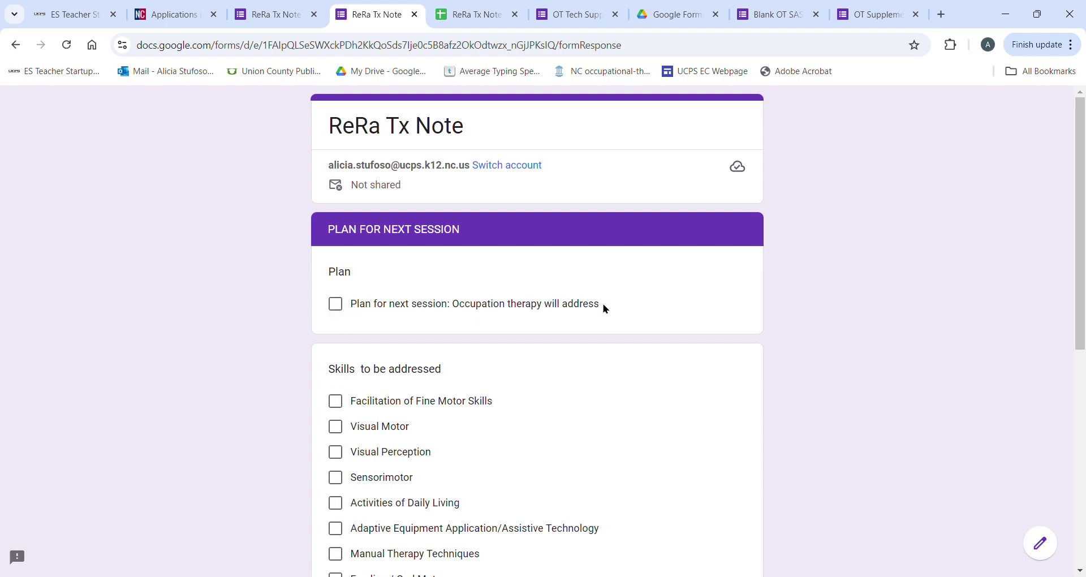
pyautogui.scroll(-4, 554, 322)
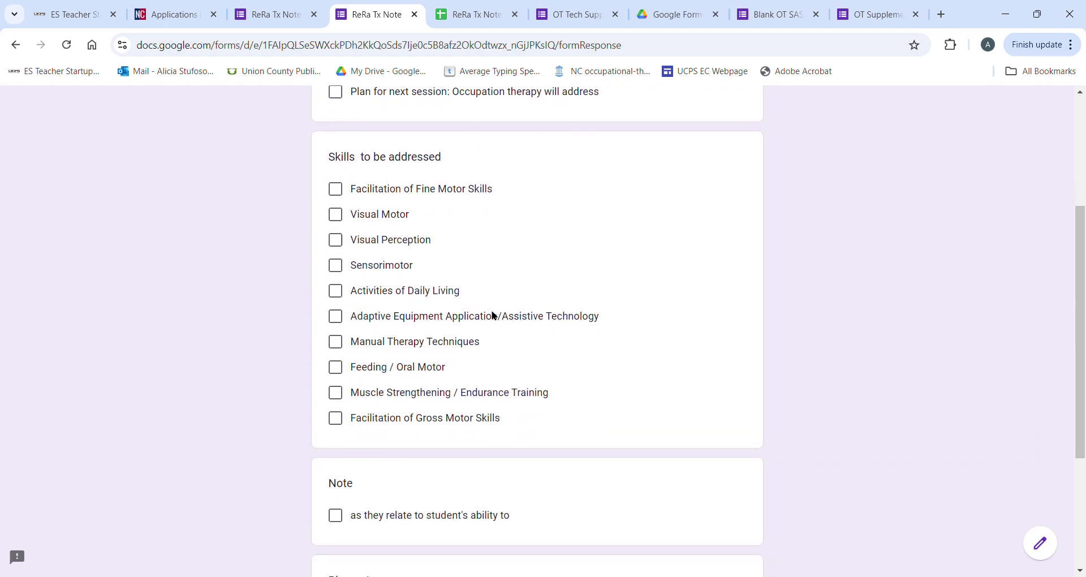
pyautogui.scroll(-4, 422, 371)
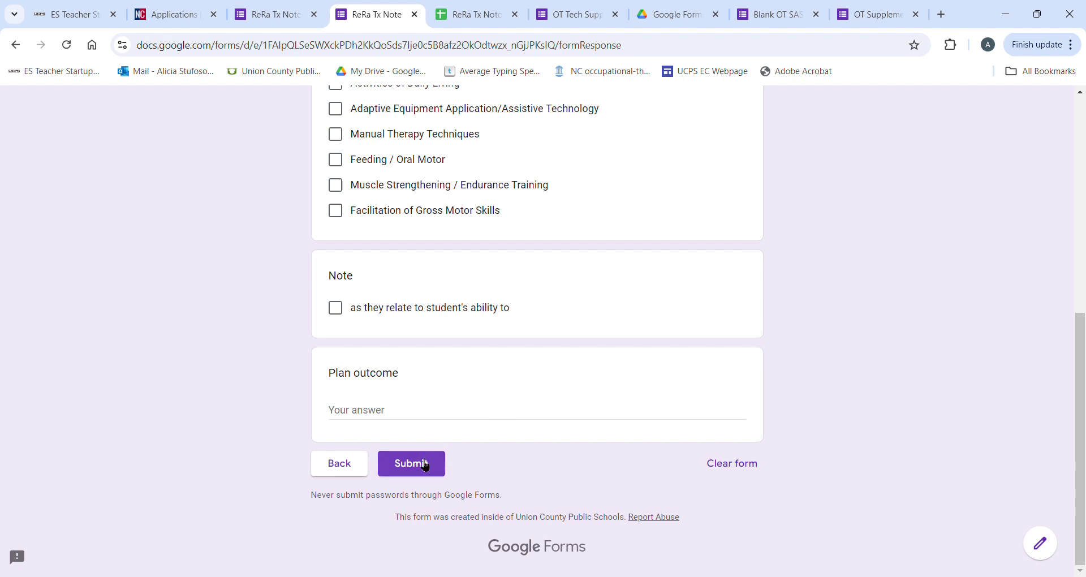
# Step: Open the ReRa Tx Note responses spreadsheet and examine the recorded treatment notes from the earliest entry
pyautogui.click(474, 21)
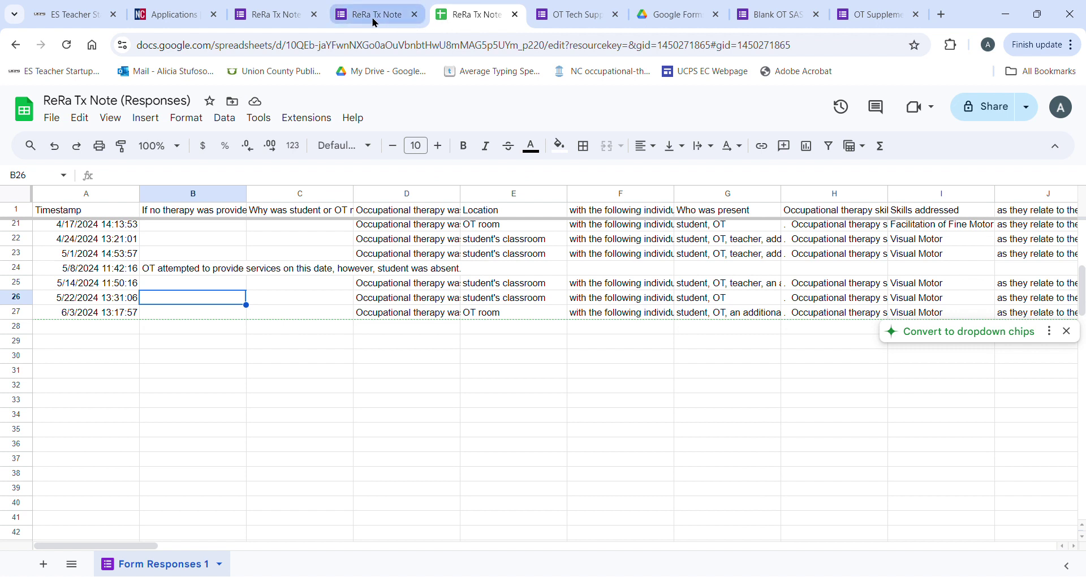
pyautogui.scroll(6, 344, 272)
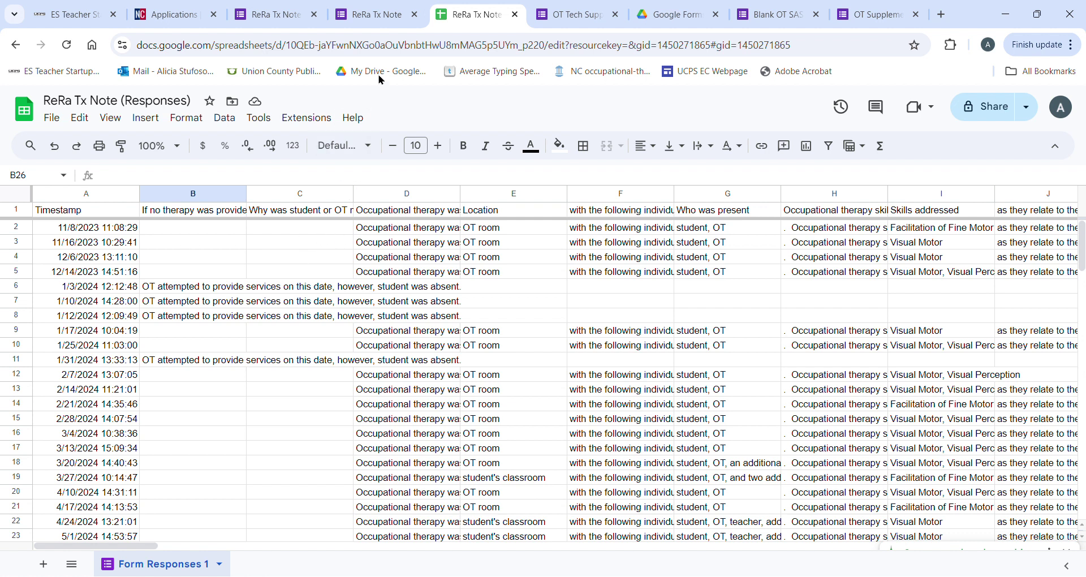
# Step: Return to the ReRa Tx Note form editor, check the annual goals in its first section, and open the response summary
pyautogui.click(278, 21)
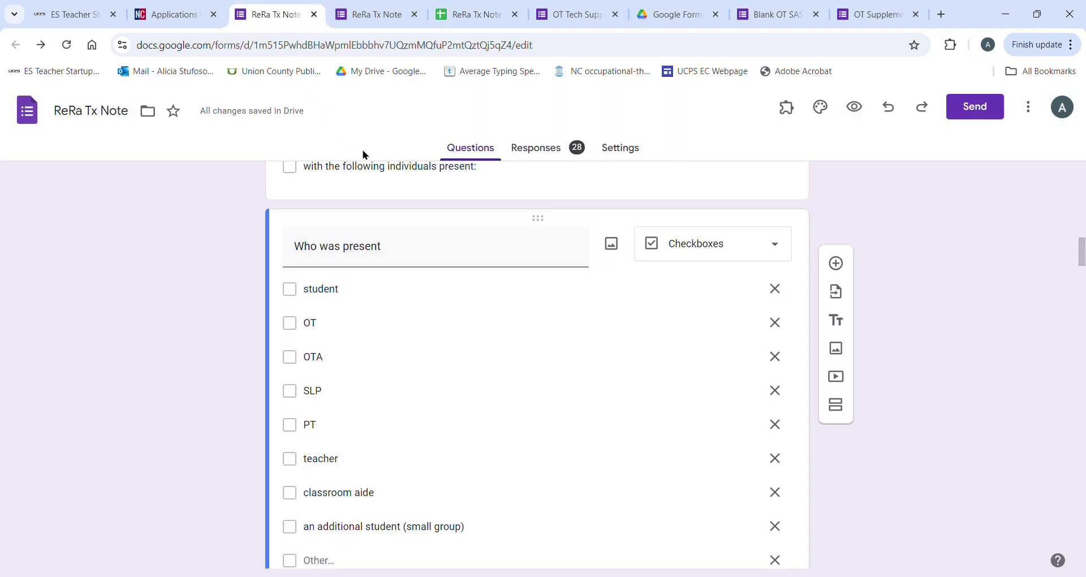
pyautogui.scroll(10, 468, 274)
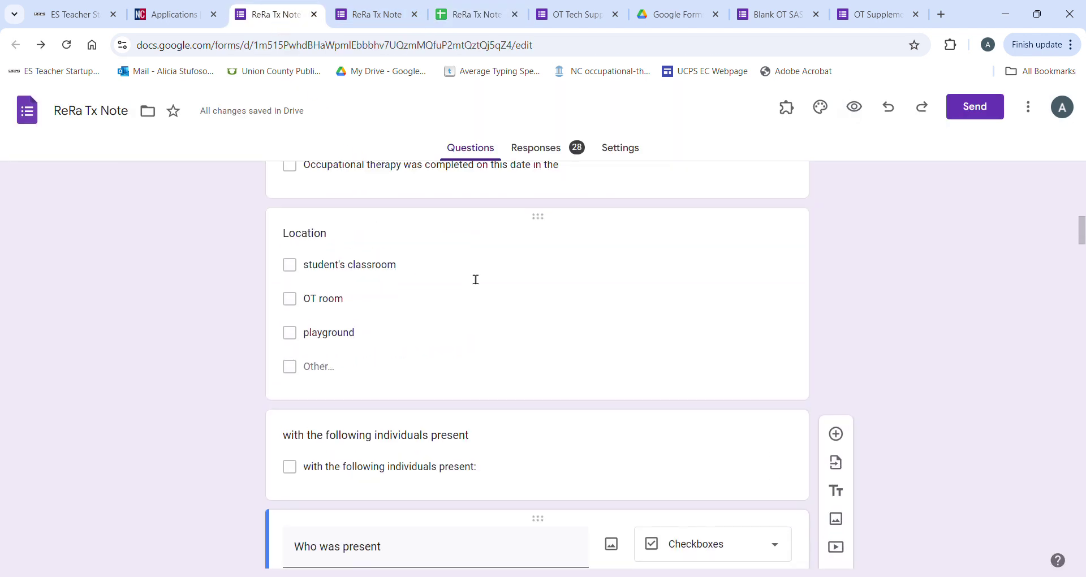
pyautogui.scroll(10, 1012, 223)
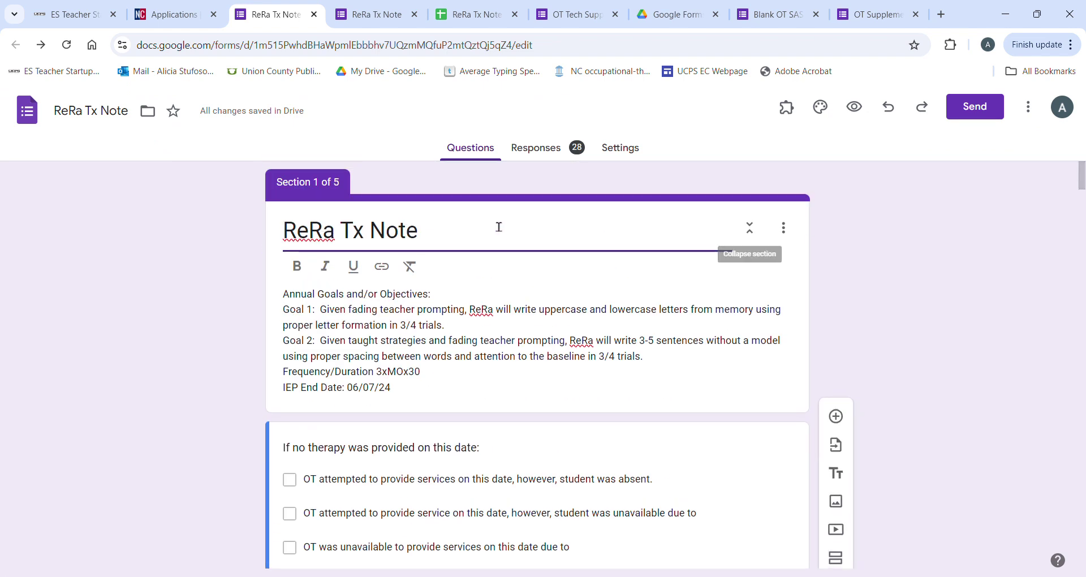
pyautogui.click(546, 151)
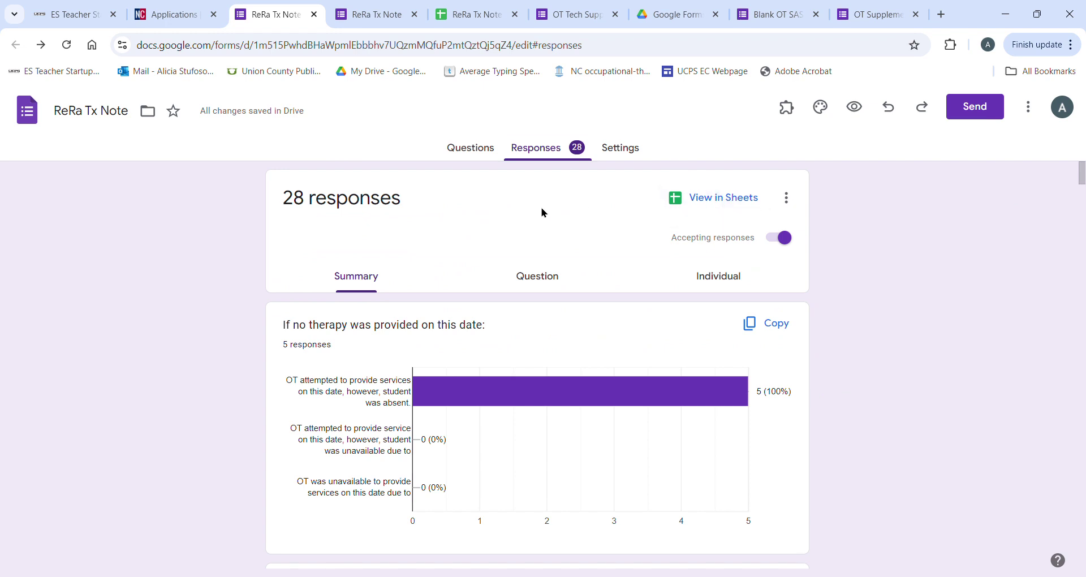
# Step: Review the response charts from the no-therapy question through General Session Details to the start of Goal 1
pyautogui.scroll(-4, 542, 207)
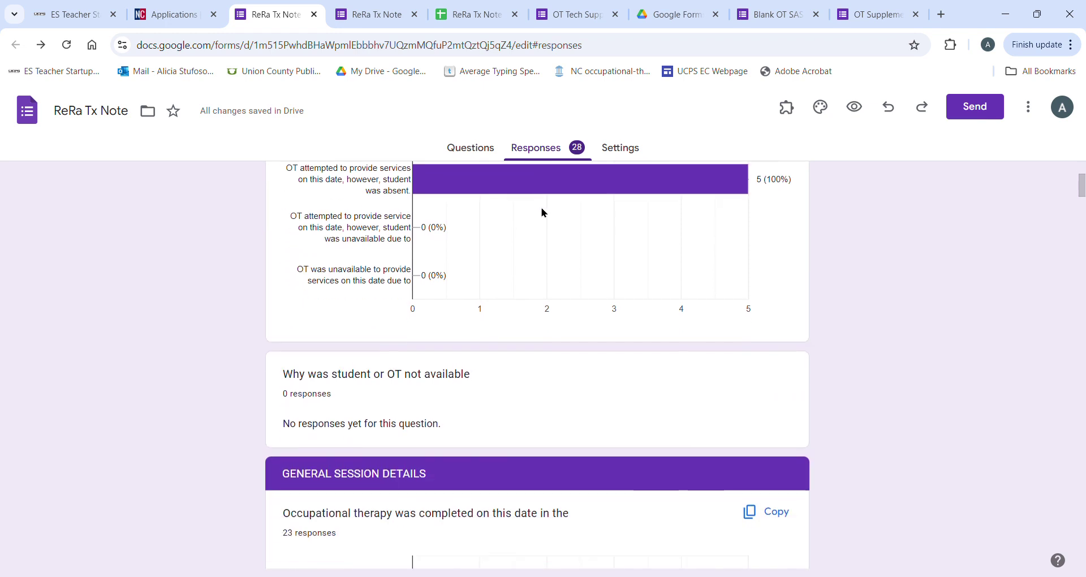
pyautogui.scroll(-3, 543, 212)
pyautogui.scroll(-4, 543, 221)
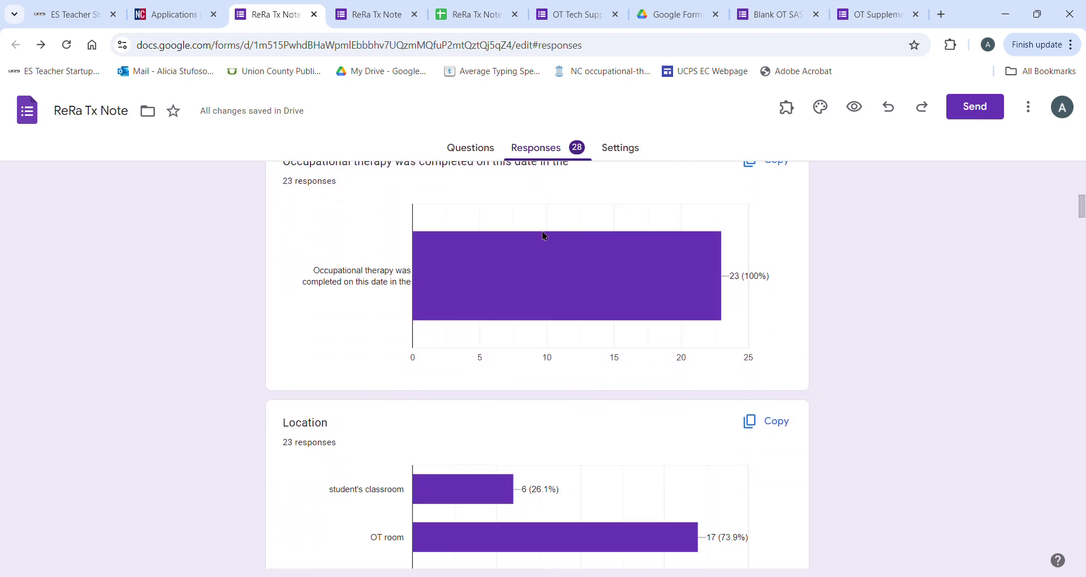
pyautogui.scroll(-4, 546, 266)
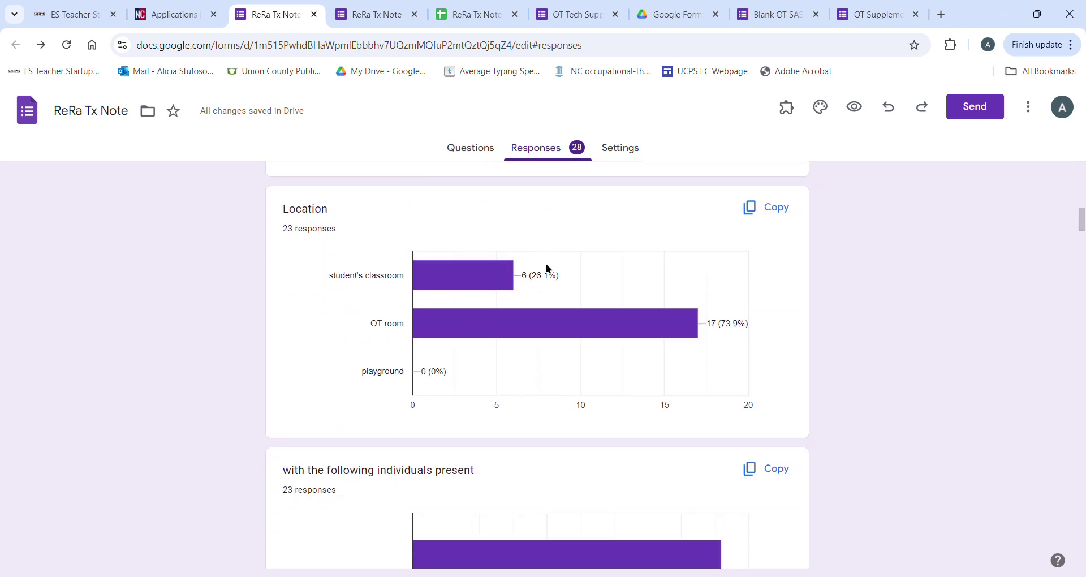
pyautogui.scroll(-7, 547, 269)
pyautogui.scroll(-10, 548, 268)
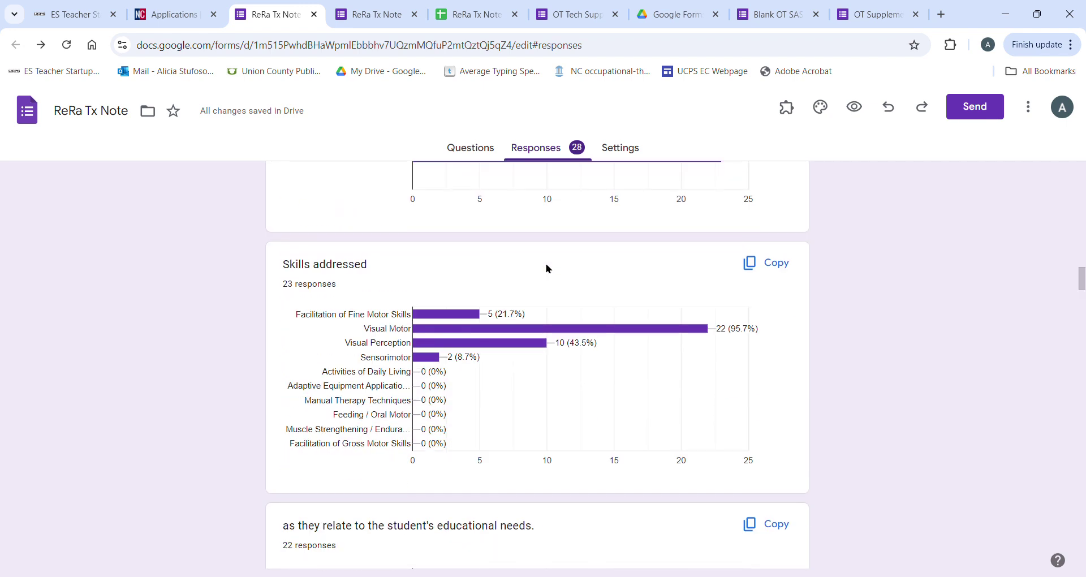
pyautogui.scroll(-8, 548, 268)
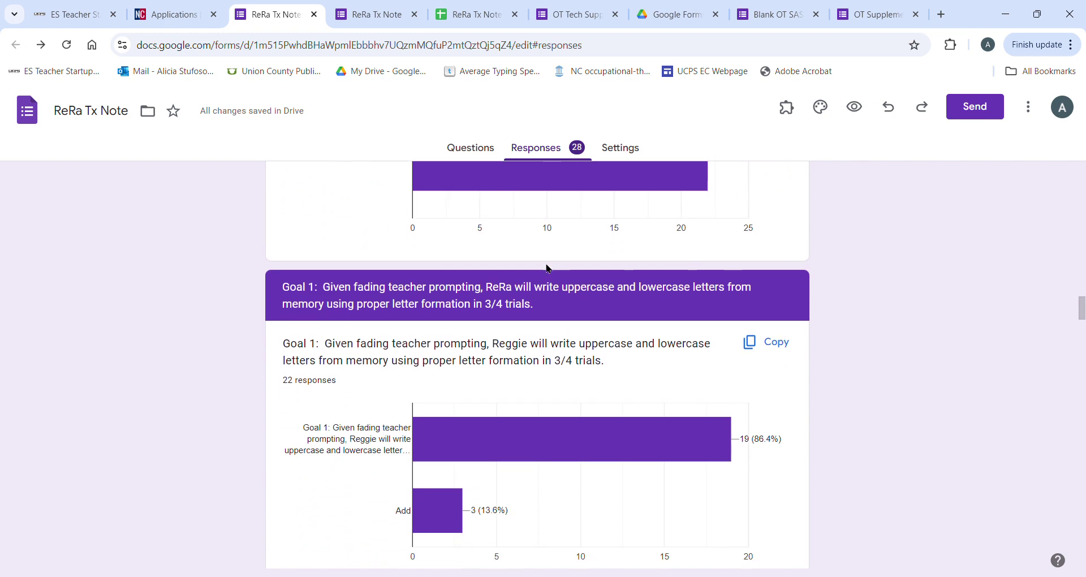
# Step: Read the written answers under Goal 1's Description of tx results, and return to the Therapeutic activities utilized chart
pyautogui.scroll(-8, 548, 269)
pyautogui.scroll(-10, 547, 269)
pyautogui.scroll(-5, 548, 269)
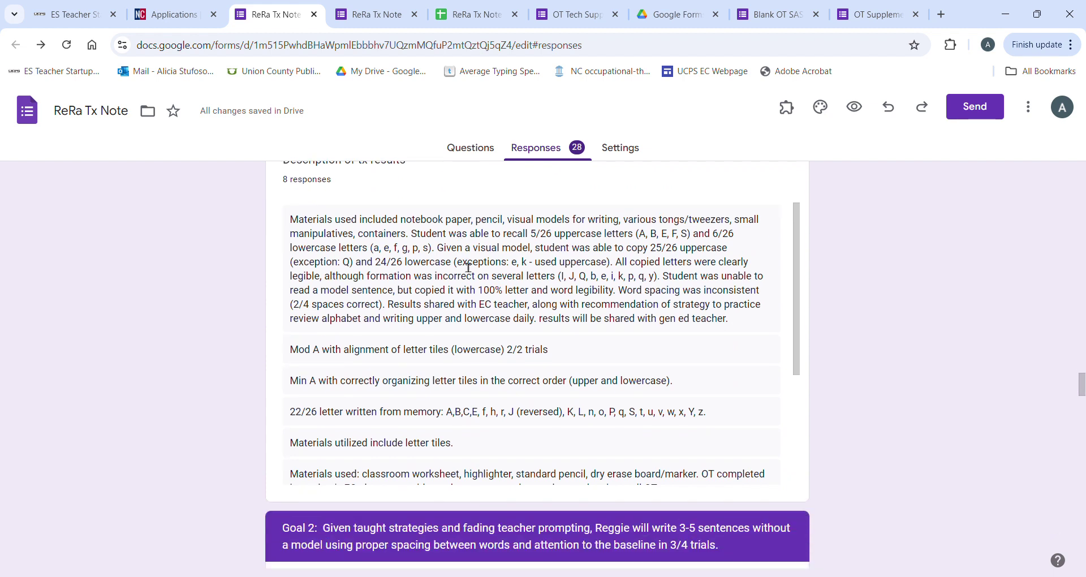
pyautogui.scroll(1, 469, 267)
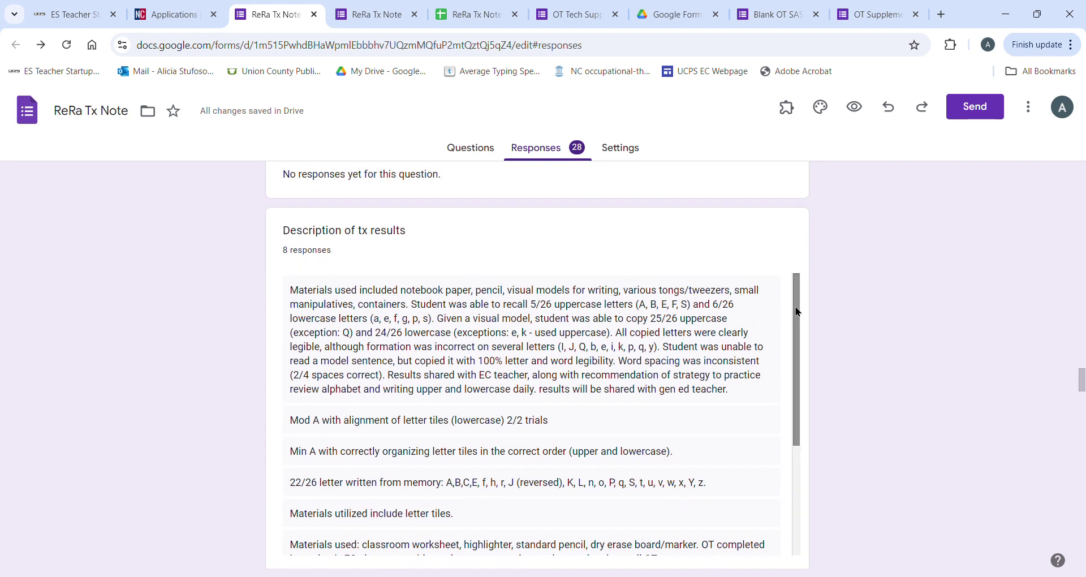
pyautogui.moveTo(797, 312); pyautogui.dragTo(797, 425)
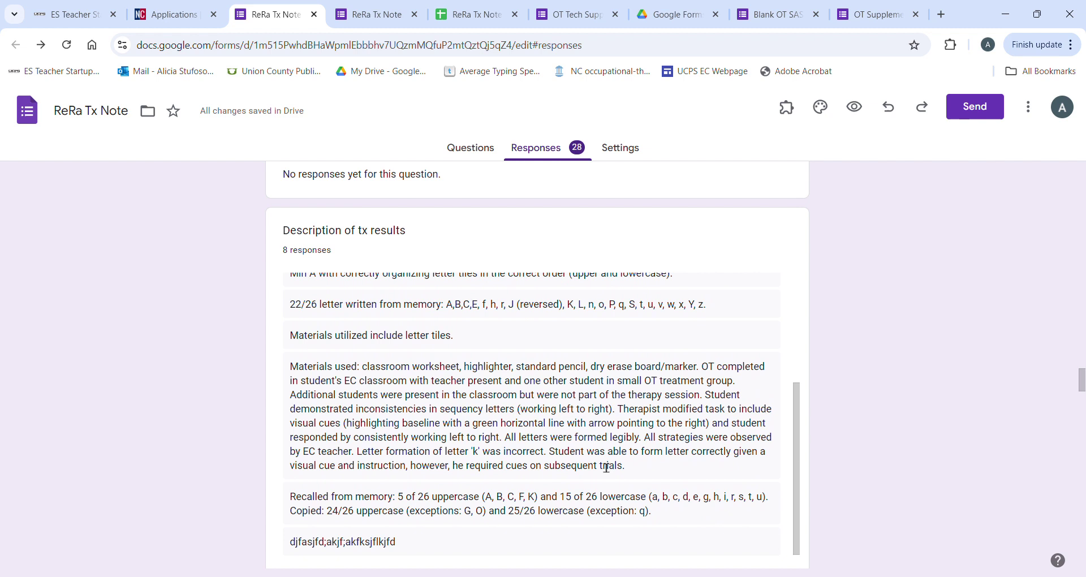
pyautogui.scroll(3, 517, 516)
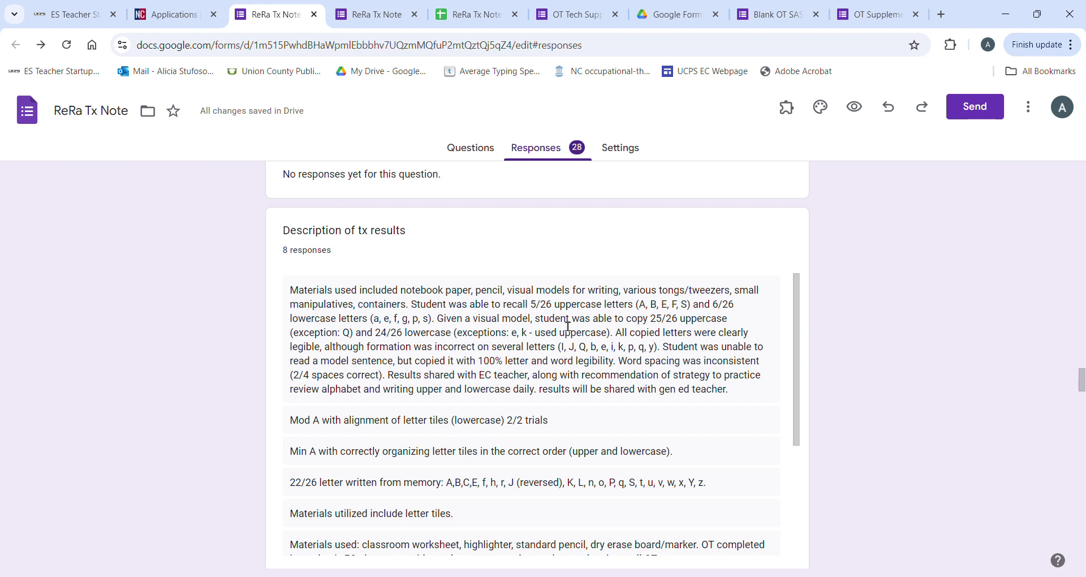
pyautogui.scroll(-3, 549, 323)
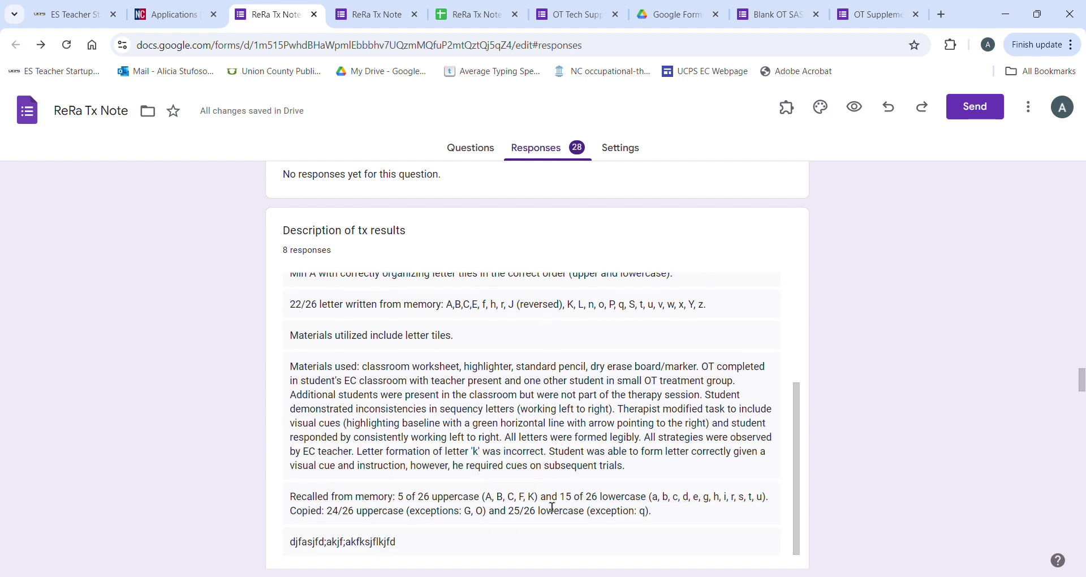
pyautogui.scroll(10, 551, 507)
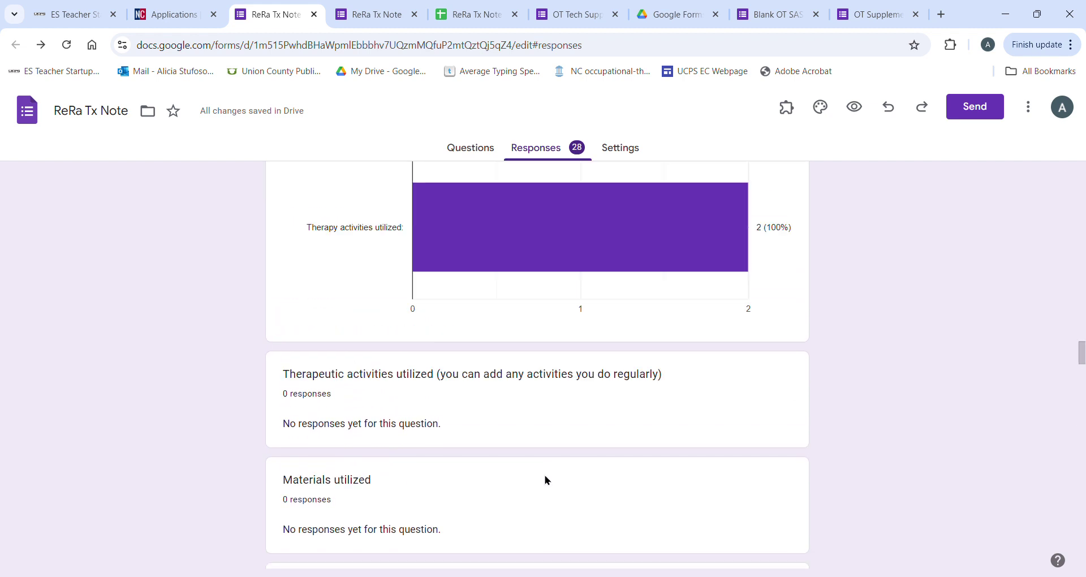
pyautogui.scroll(3, 546, 482)
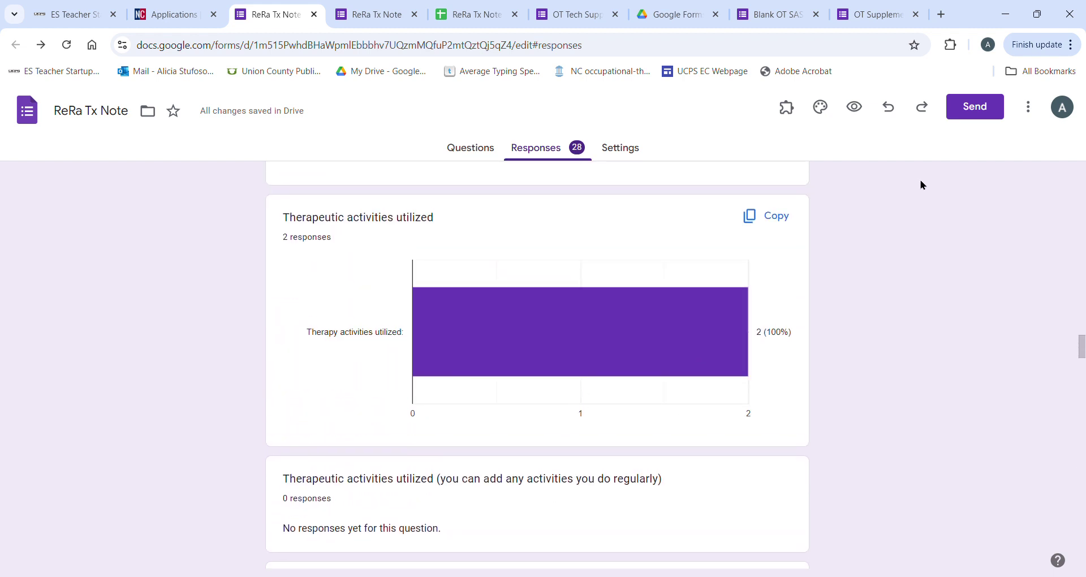